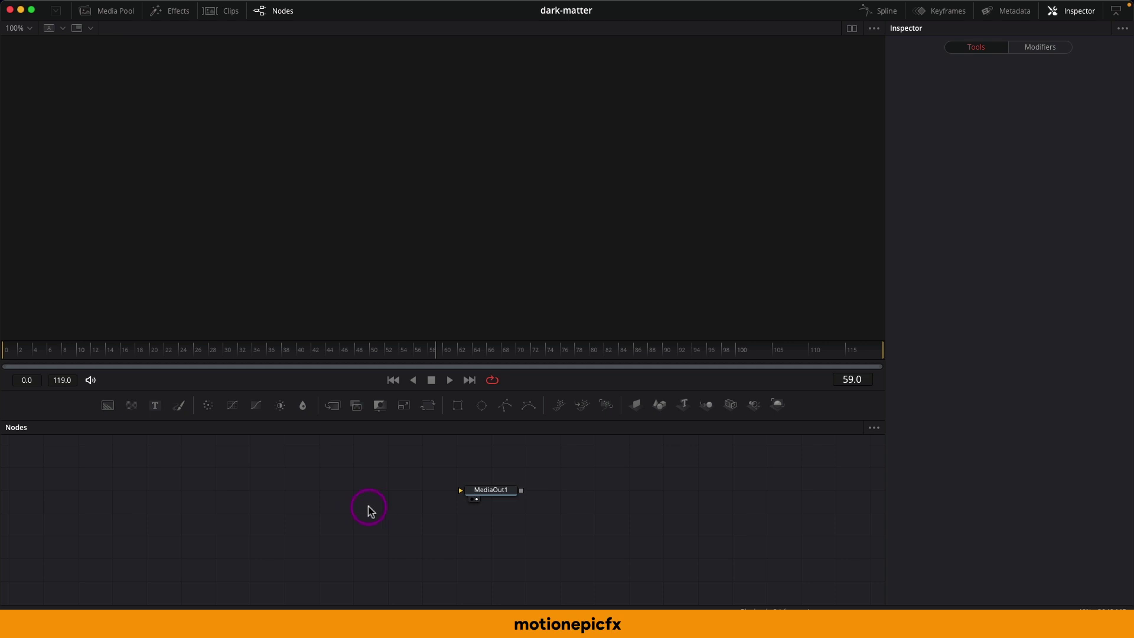
- Add a Shape 3D node to the empty node graph and display it in the viewer
drag(368, 506, 418, 517)
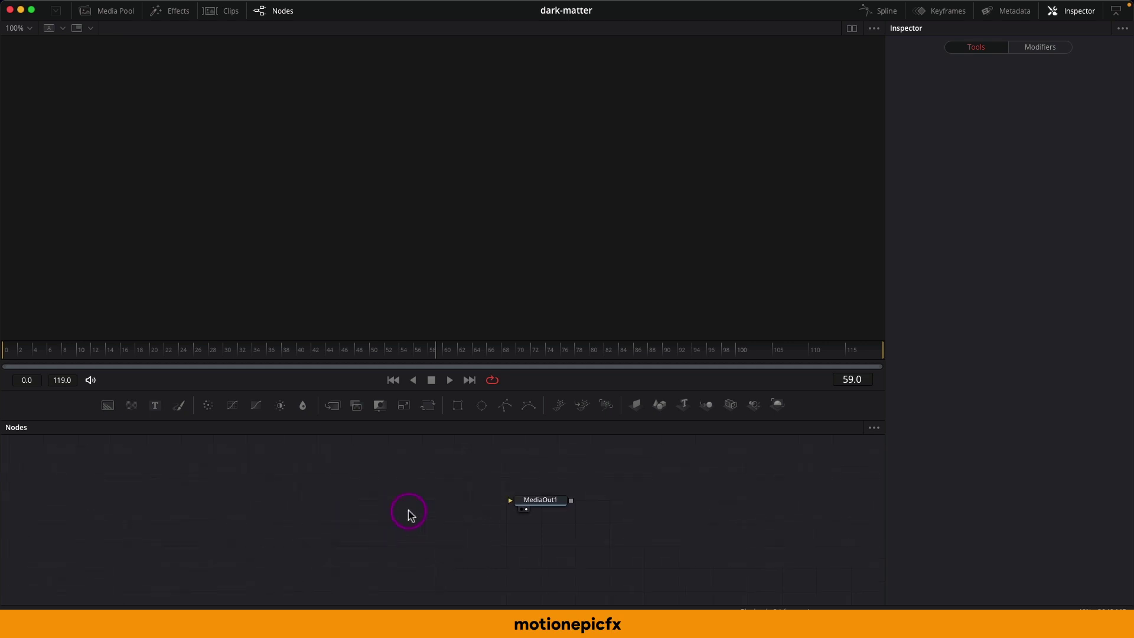
drag(286, 519, 324, 520)
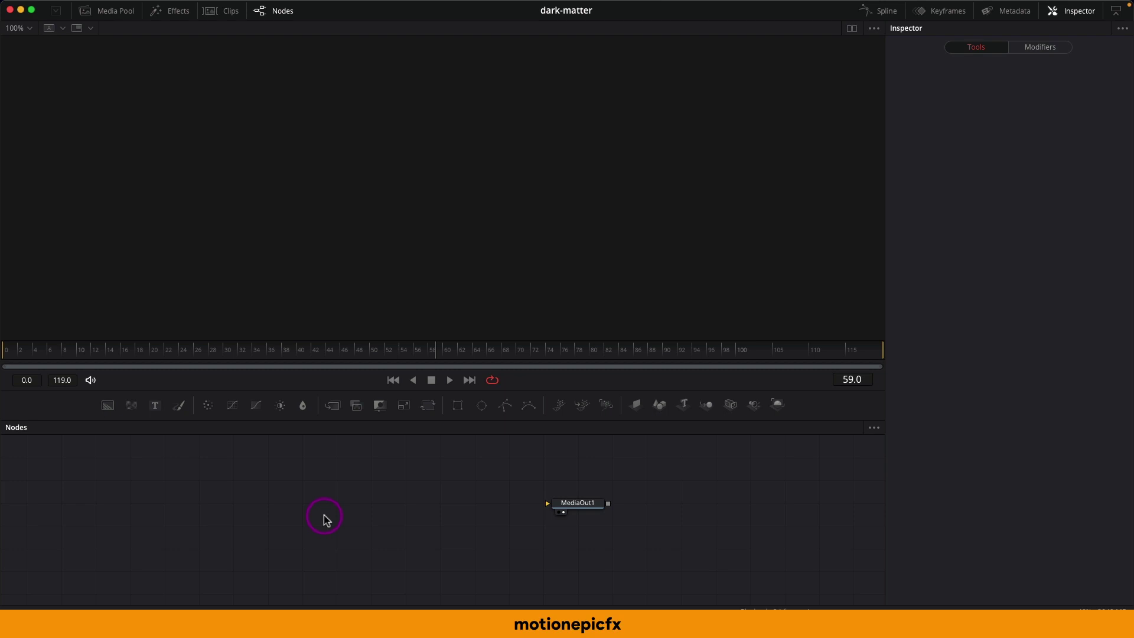
drag(285, 506, 390, 513)
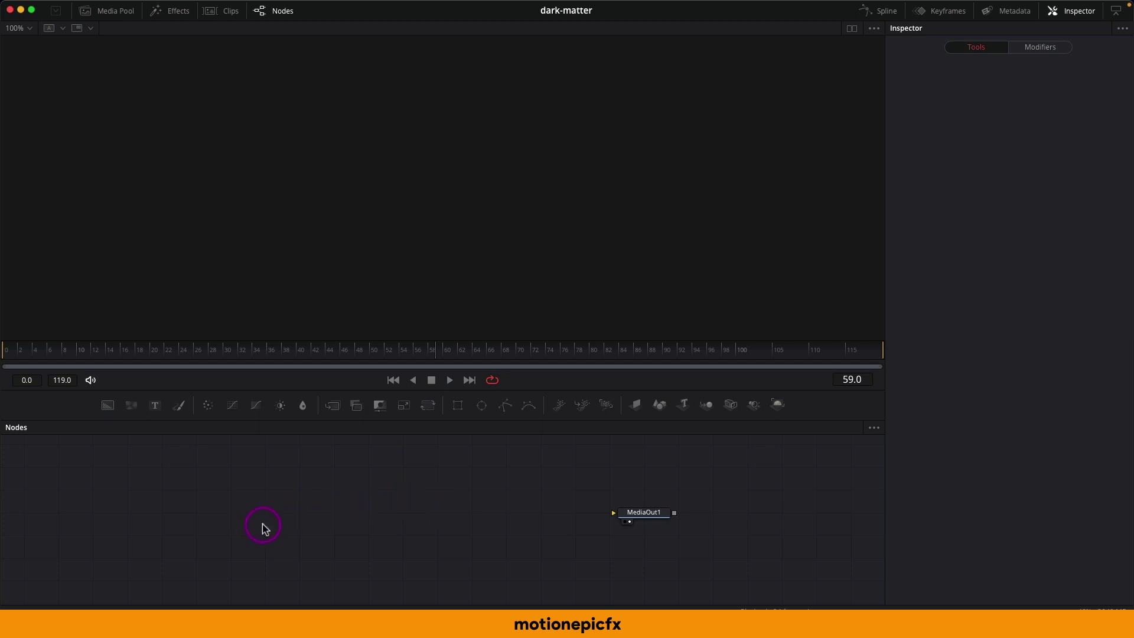
key(shift)
key(shift+space)
text(sha)
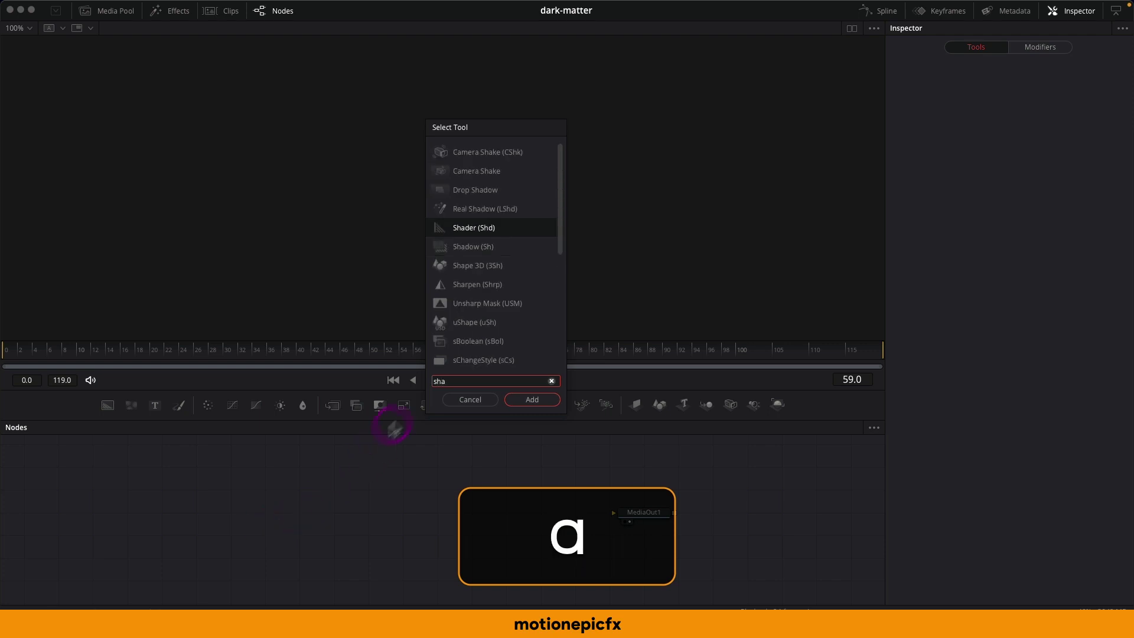
click(468, 278)
click(516, 400)
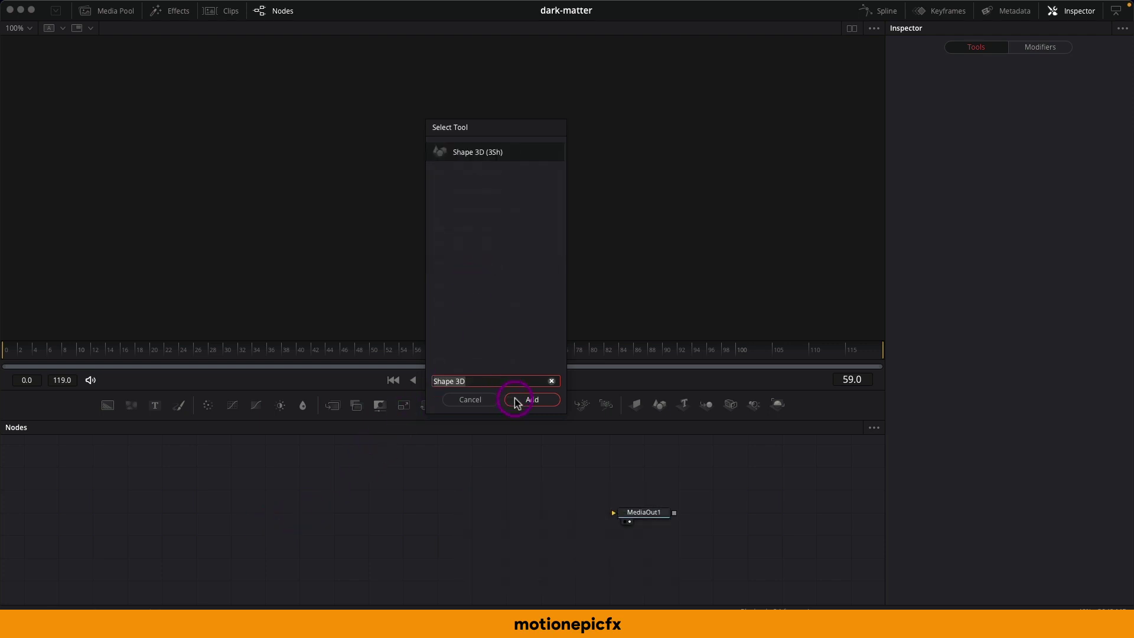
click(265, 526)
drag(265, 527, 425, 210)
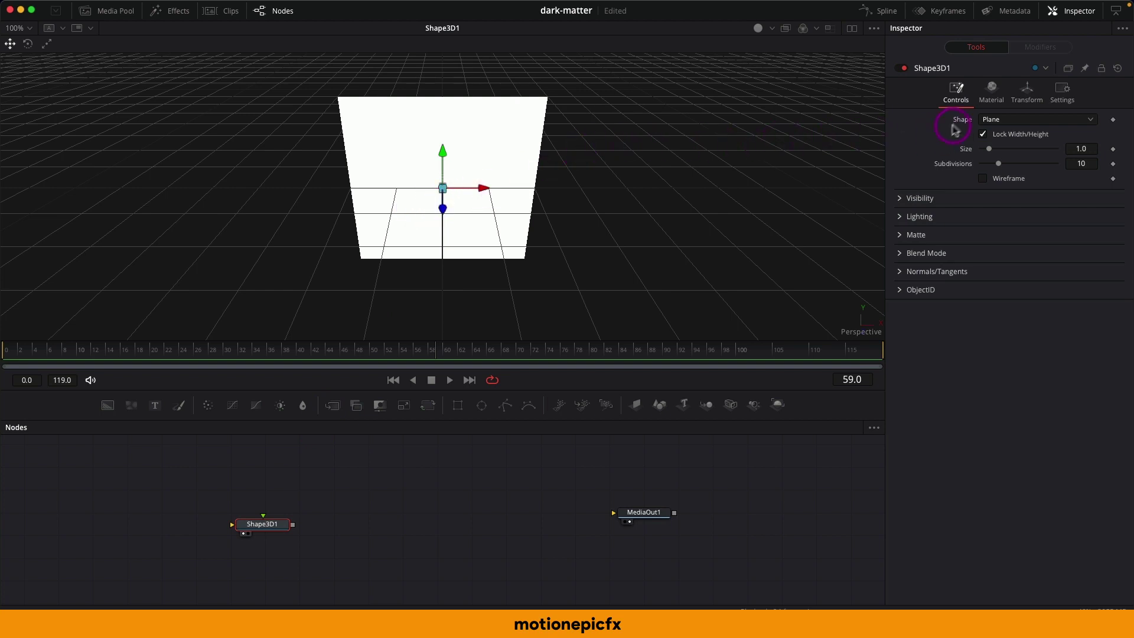
- Change the 3D shape to a sphere and scale it uniformly to 0.552
click(987, 120)
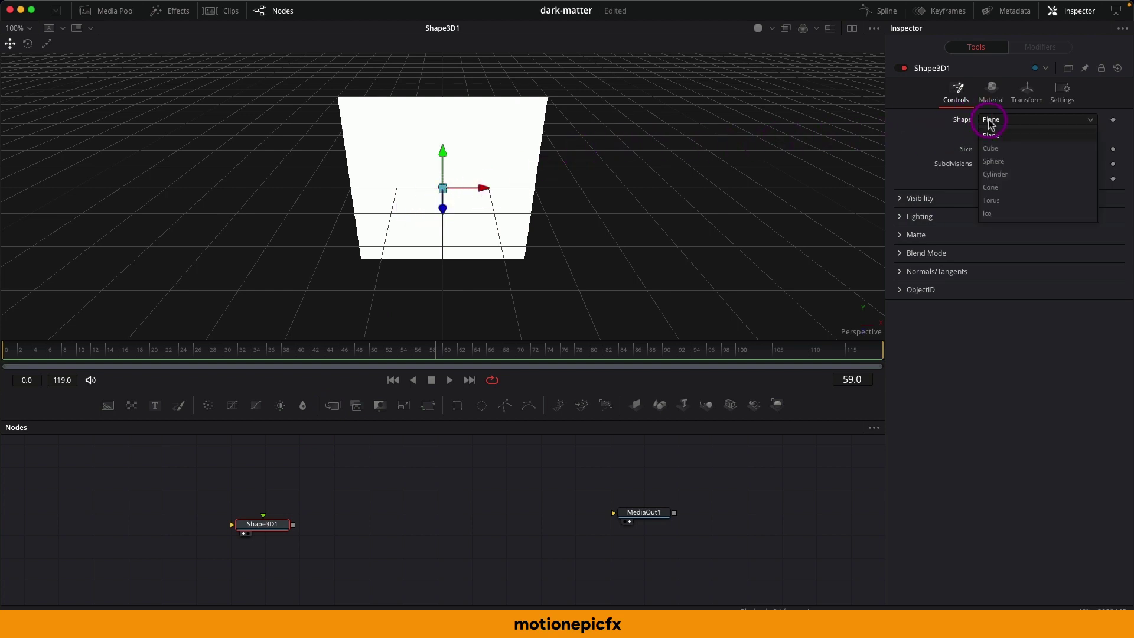
click(994, 161)
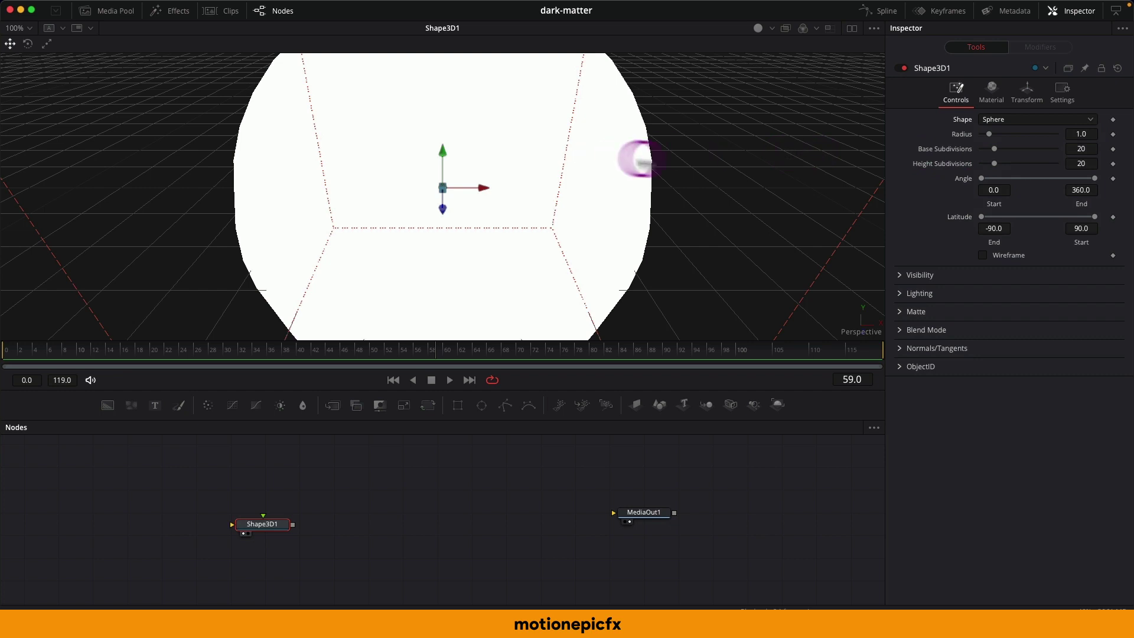
click(1026, 98)
right_click(998, 314)
drag(995, 315, 991, 313)
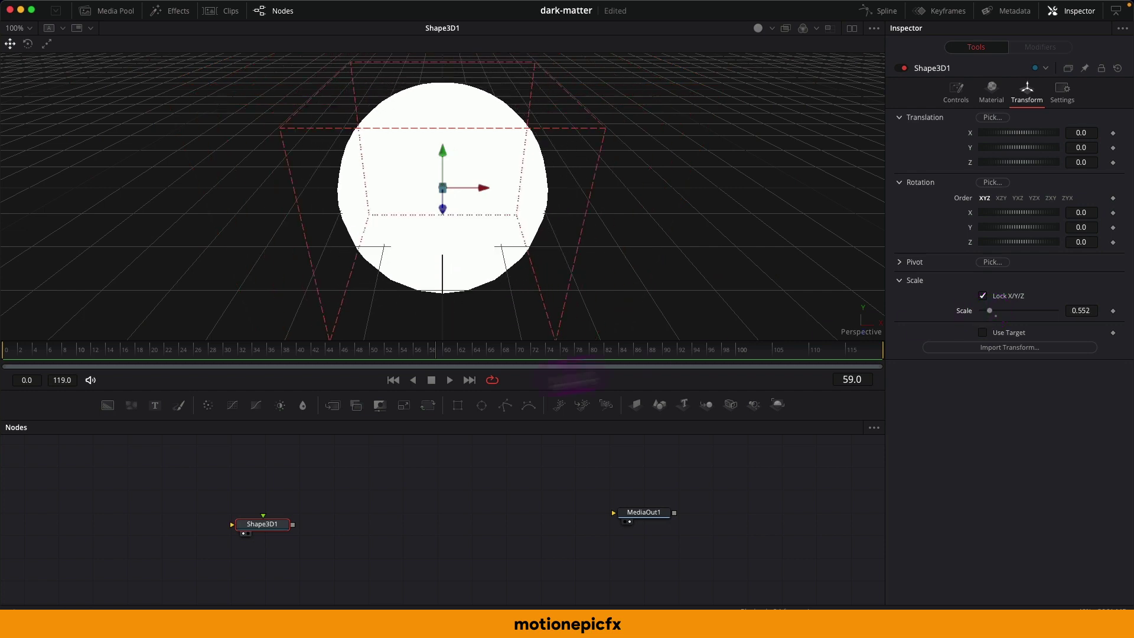
- Raise the sphere's base and height subdivisions to 100 each
click(950, 94)
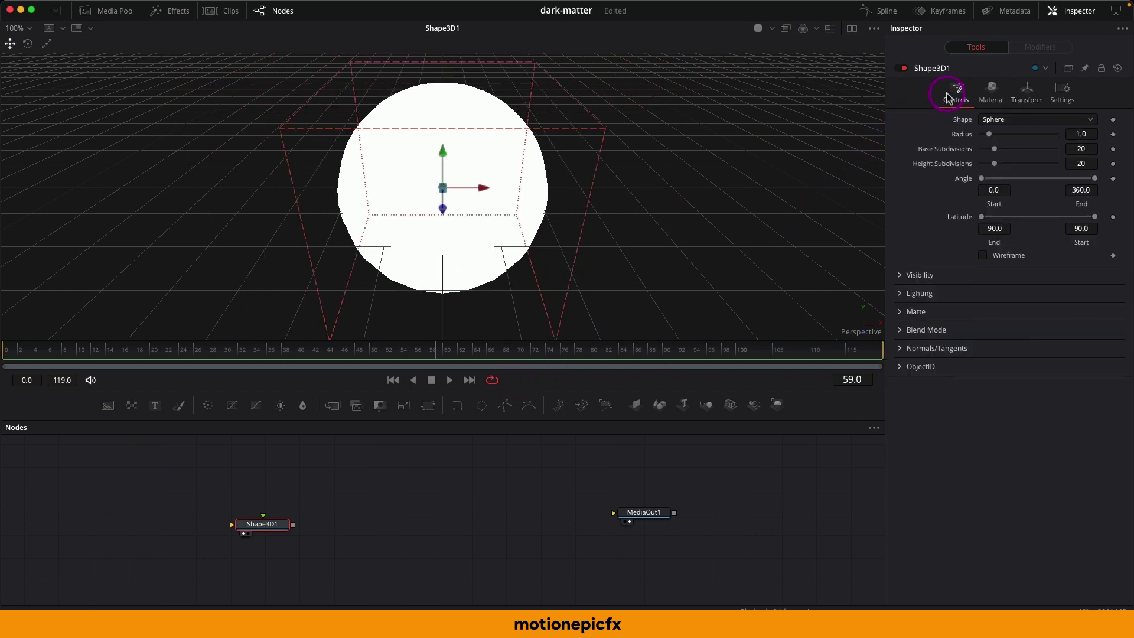
drag(992, 155, 1057, 152)
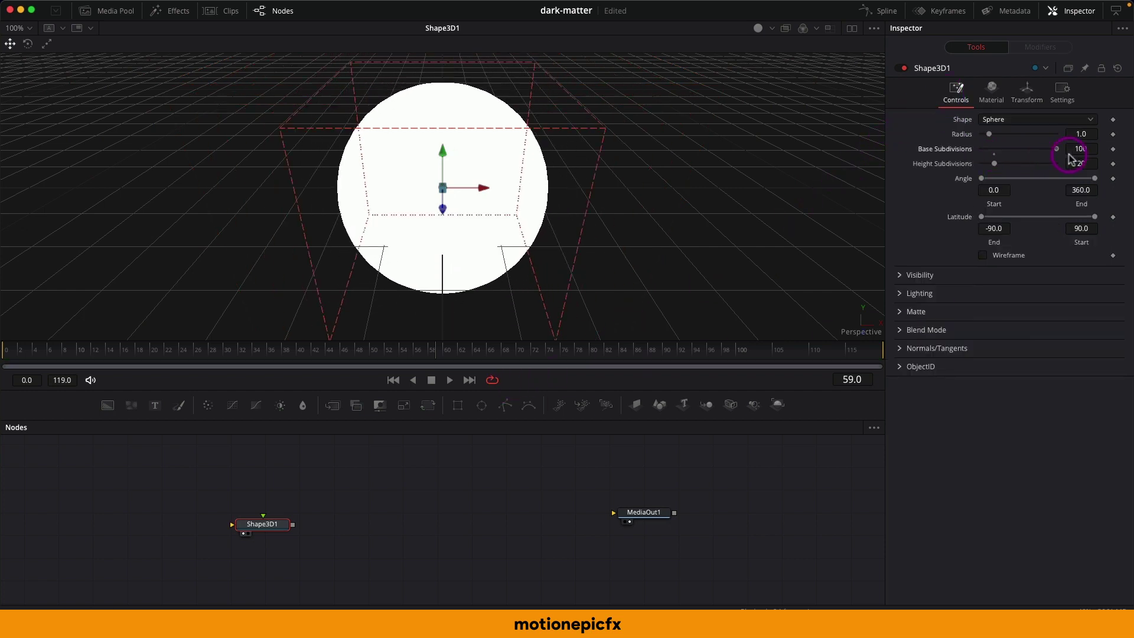
drag(991, 168, 995, 168)
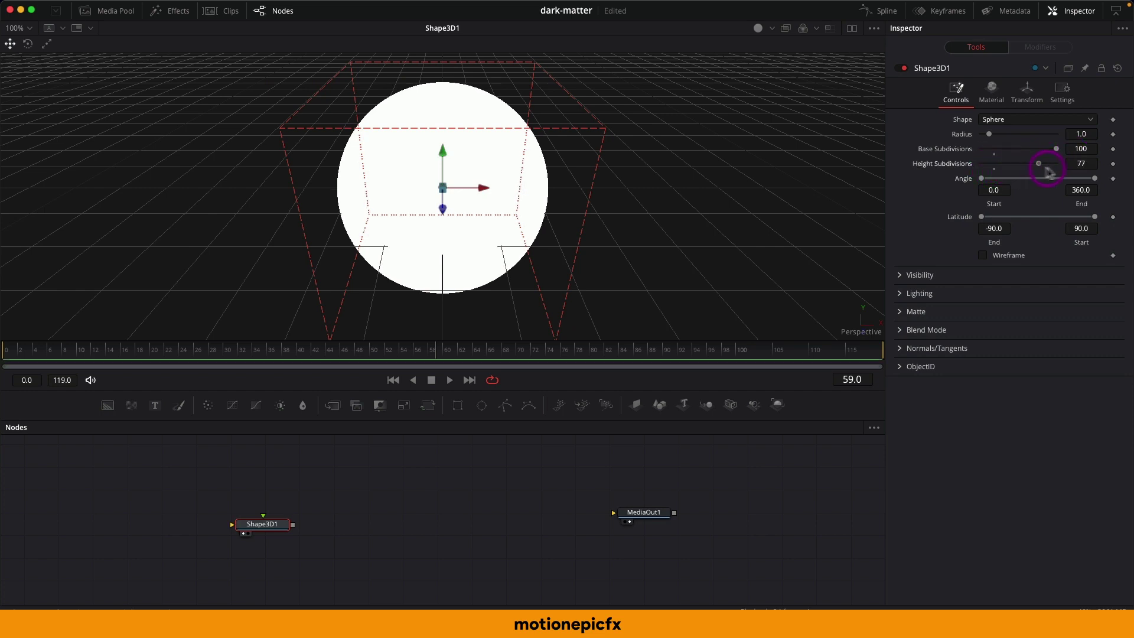
- Add a Displace 3D node after the sphere's shape node
key(shift)
key(shift+space)
text(dis)
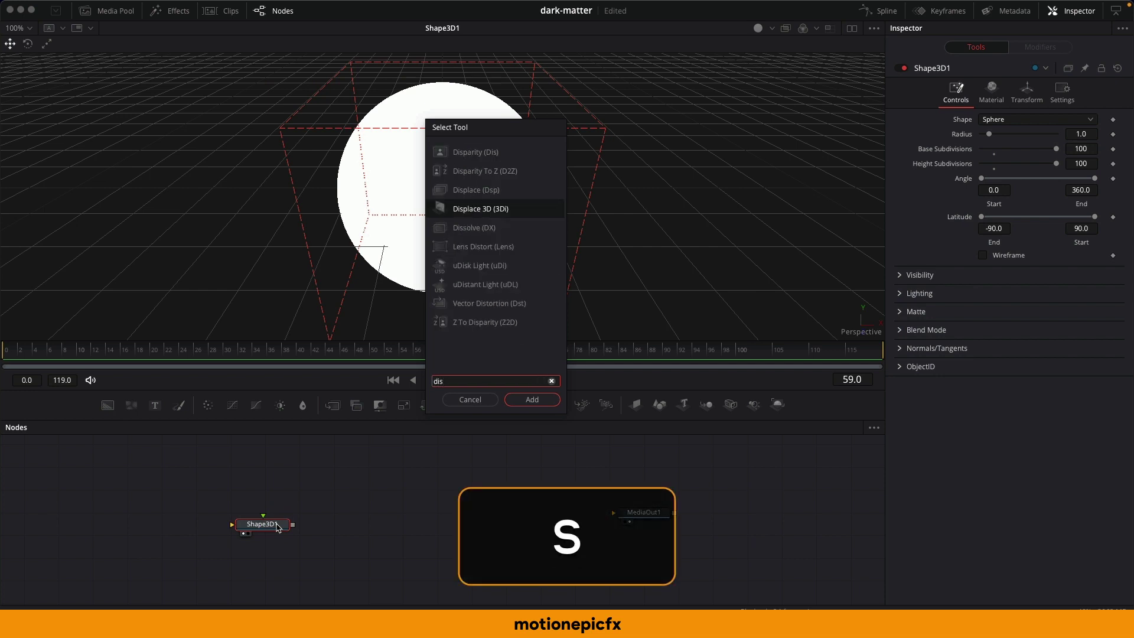
key(Return)
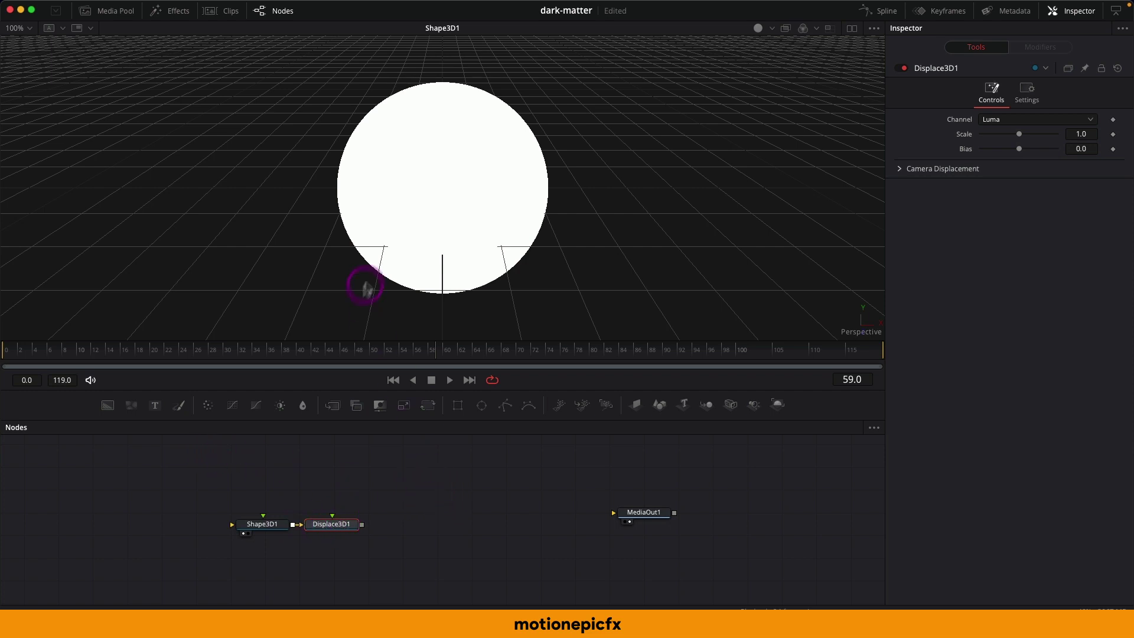
- Space out the displacement node and feed a new FastNoise node into its displacement input
scroll(395, 537, left, 2)
drag(394, 536, 409, 535)
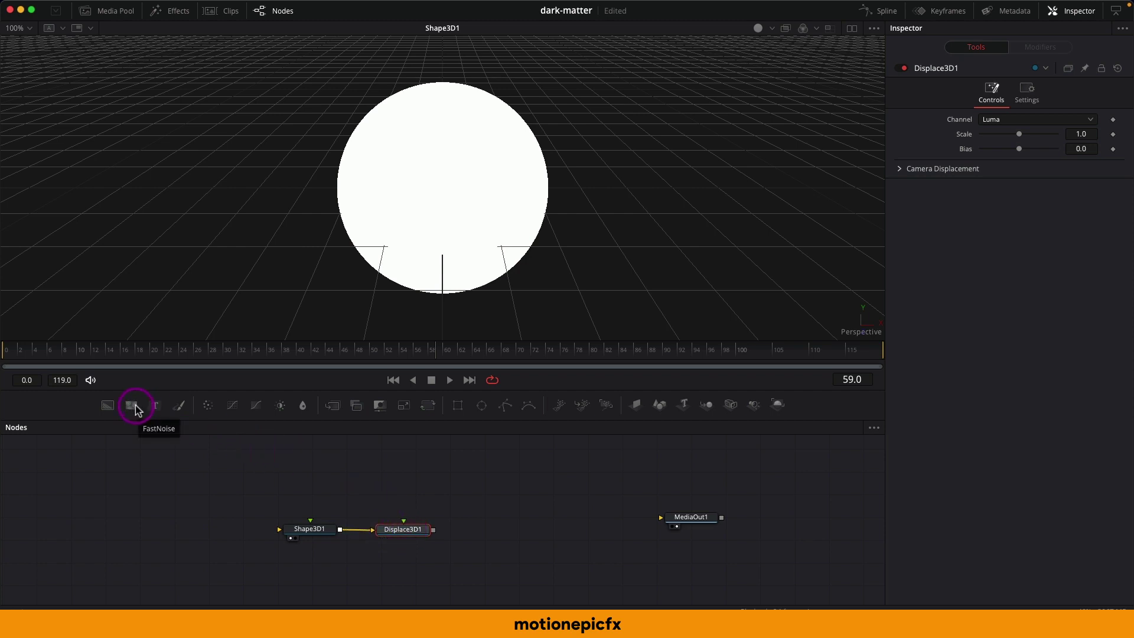
drag(135, 409, 405, 530)
drag(397, 477, 405, 480)
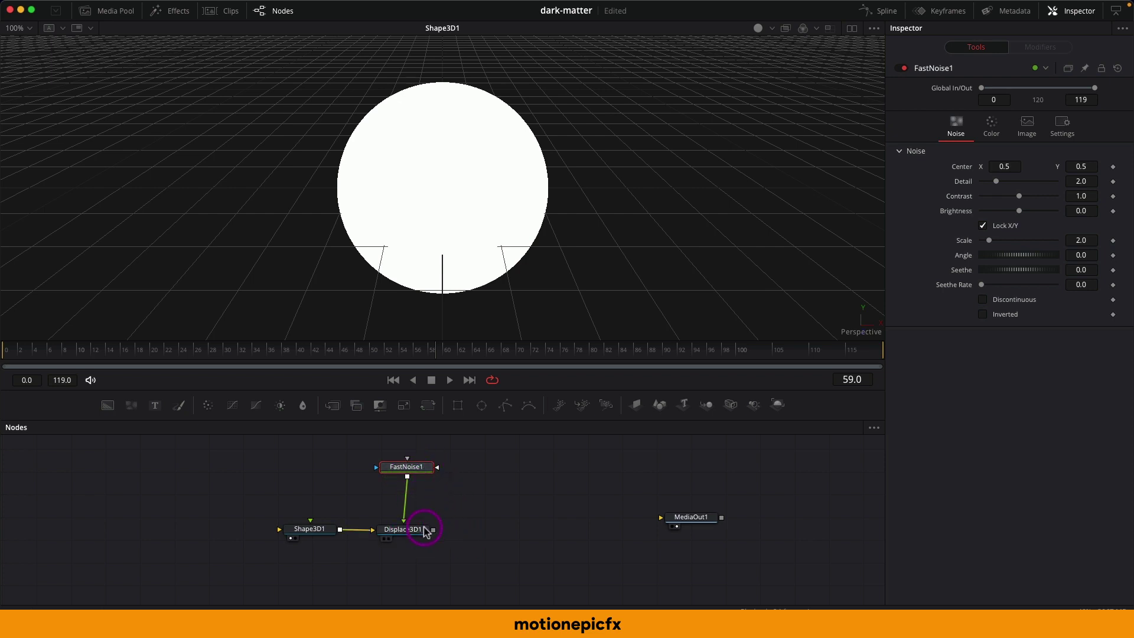
- Display the displaced sphere in the viewer and set the FastNoise scale to 4.88
drag(419, 534, 473, 195)
scroll(500, 239, down, 2)
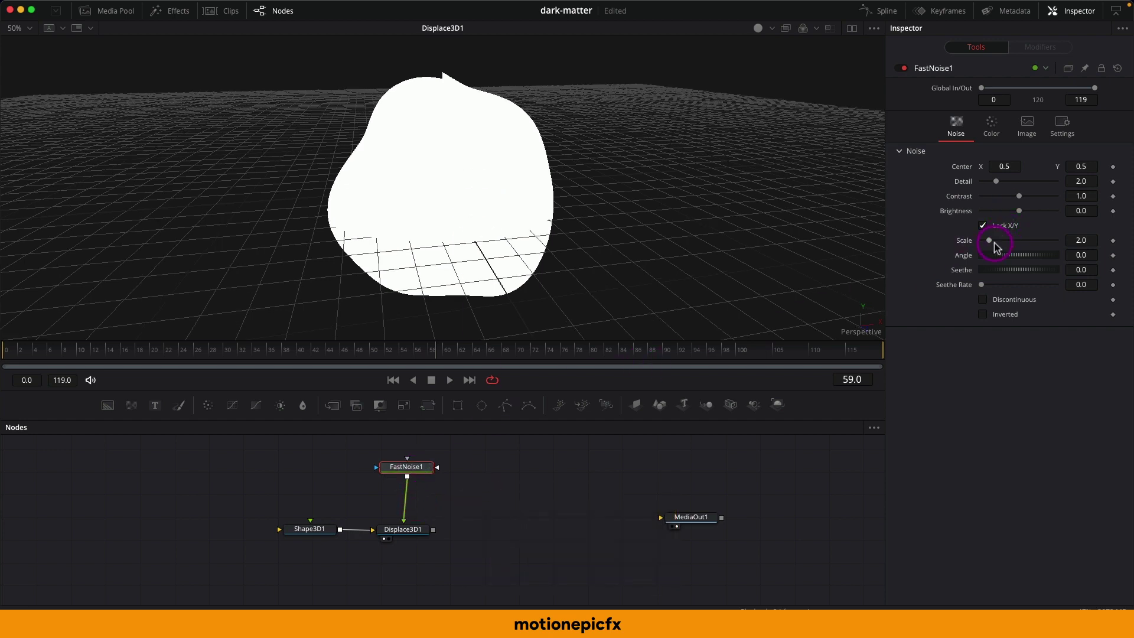
drag(991, 242, 1000, 241)
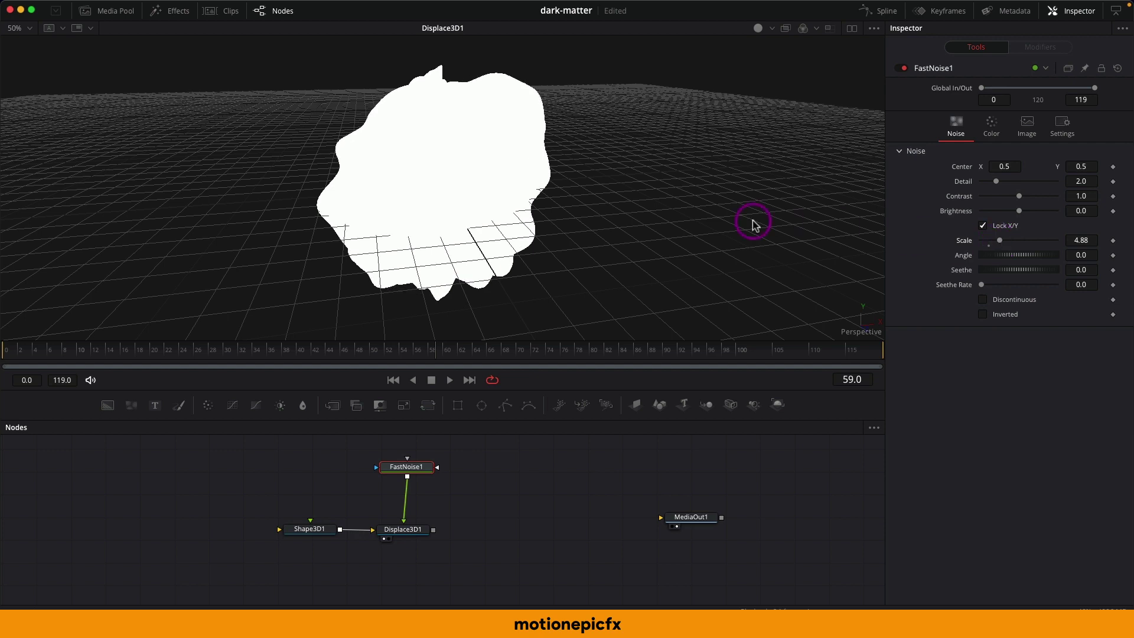
- Switch the 3D viewer's shading to Shadows and inspect the pole of the displaced sphere
click(773, 30)
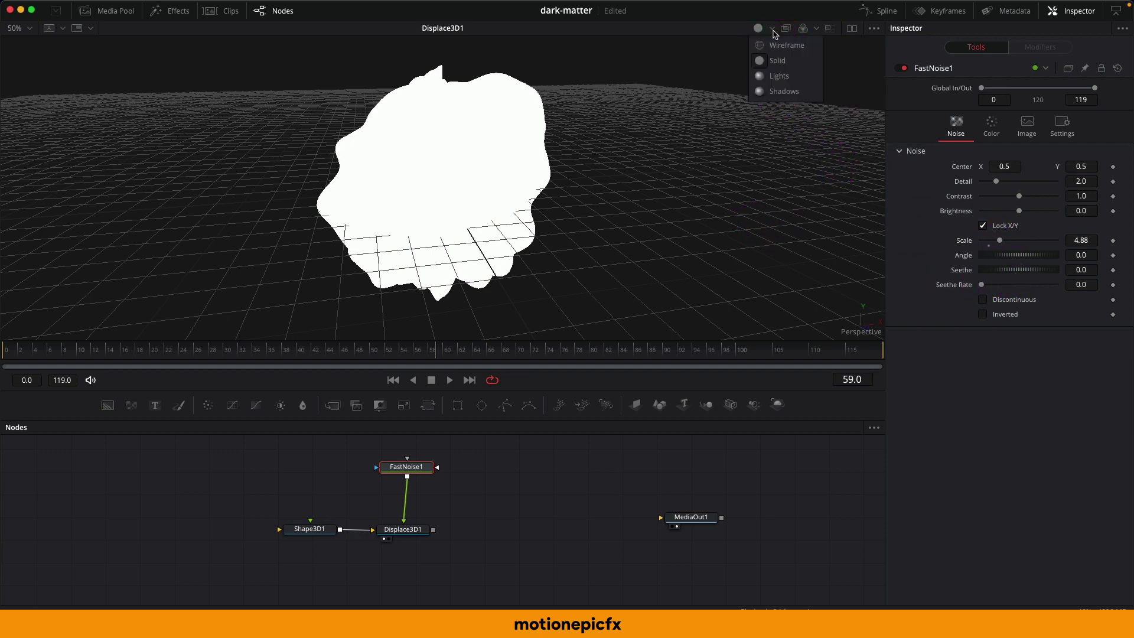
click(775, 92)
drag(502, 211, 443, 141)
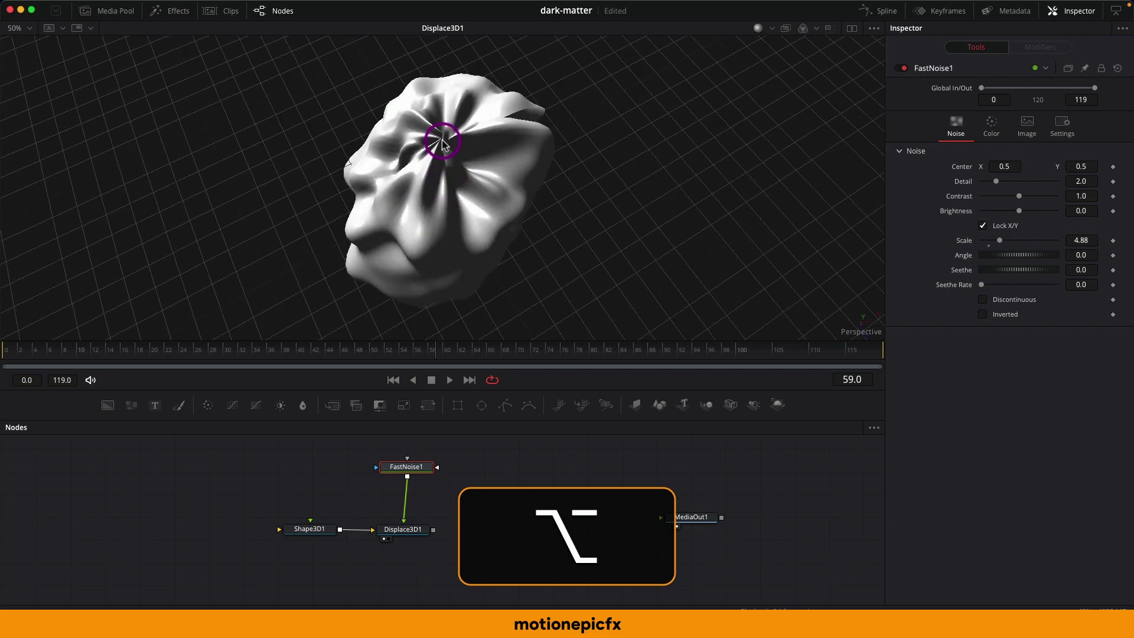
- Mask the FastNoise node with a rectangle of width and height 1.0 and soft edge 0.0346, and save the project
drag(399, 490, 403, 505)
drag(382, 458, 397, 510)
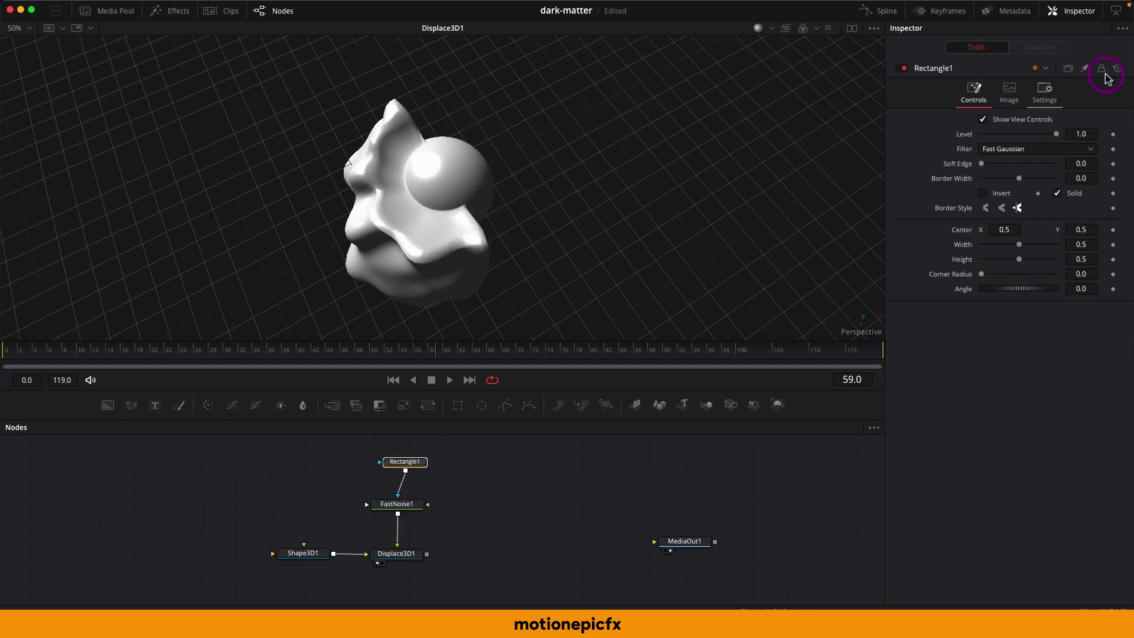
drag(1015, 251, 1081, 260)
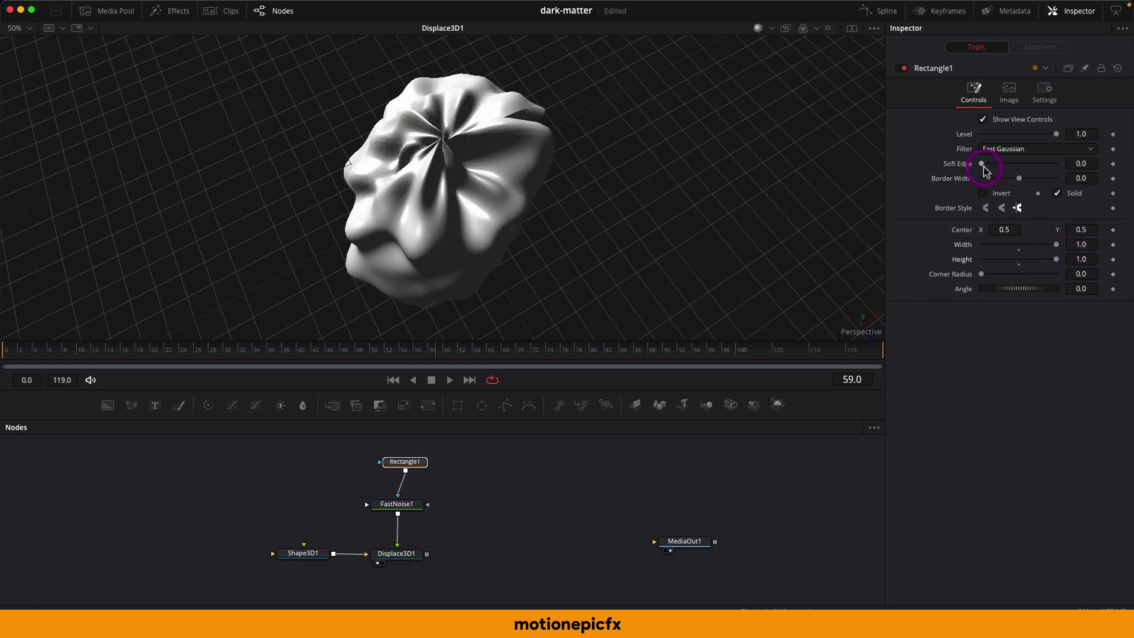
drag(983, 167, 998, 175)
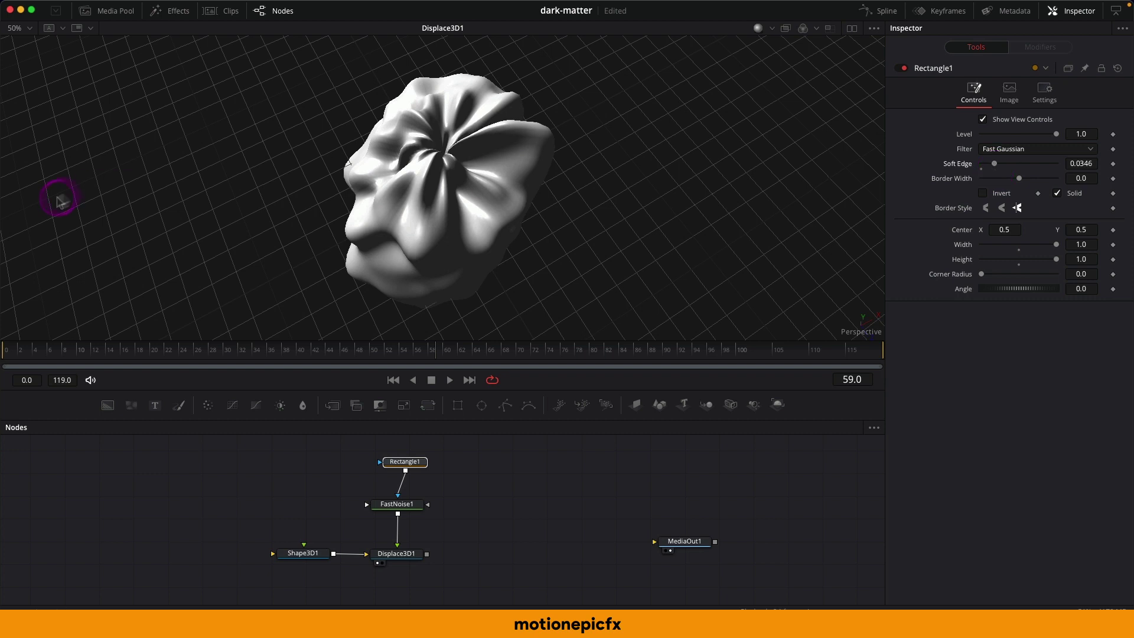
key(super+s)
- Toggle the rectangle mask off and on to compare its effect, and inspect the displaced sphere from a lower angle
click(902, 68)
click(902, 69)
drag(422, 251, 334, 136)
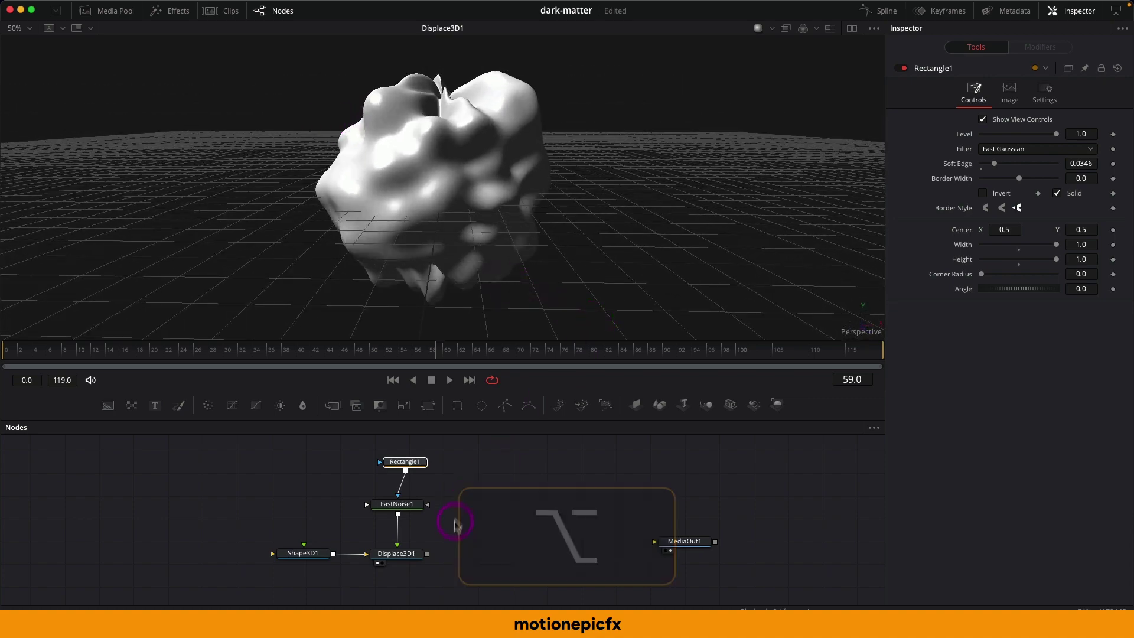
- Set the FastNoise seethe rate to 0.063 and preview the animated displacement
click(417, 555)
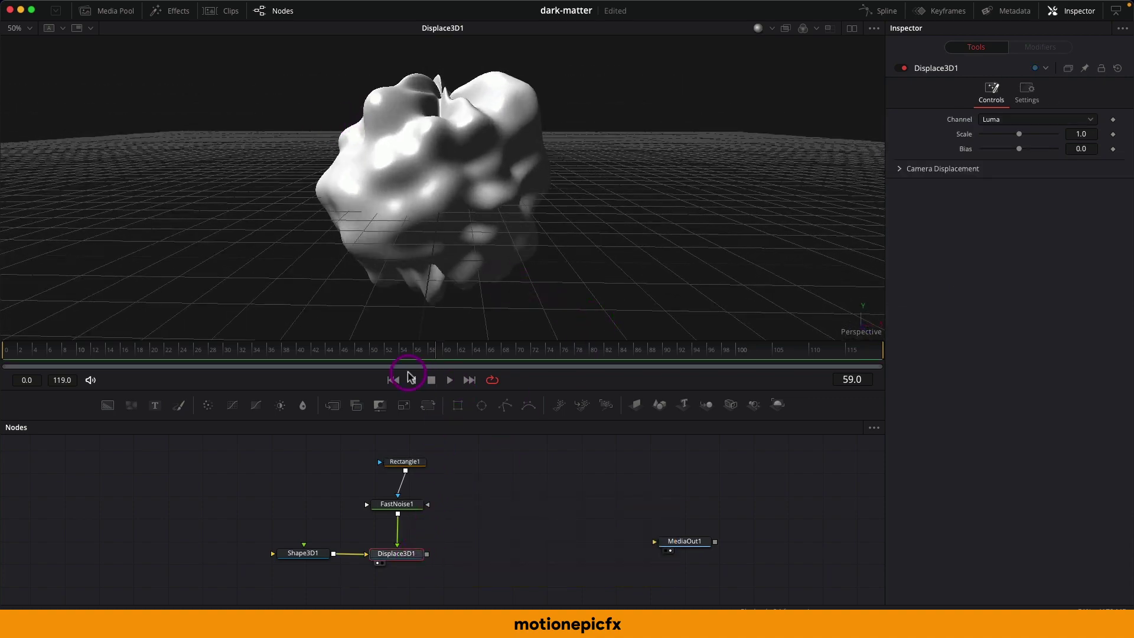
click(407, 512)
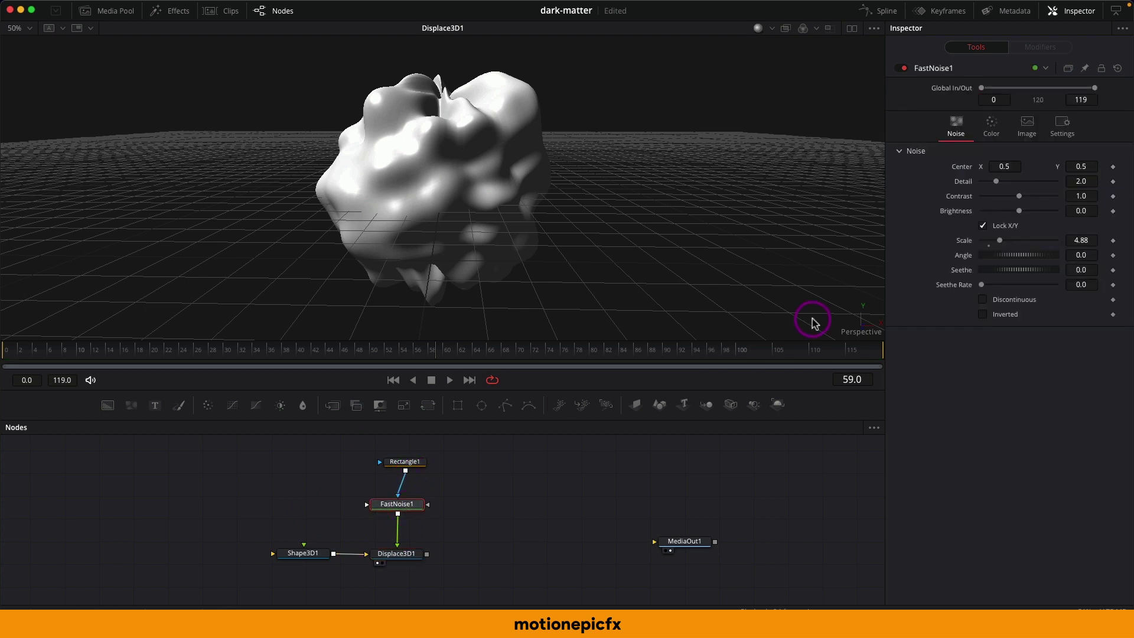
drag(982, 286, 988, 289)
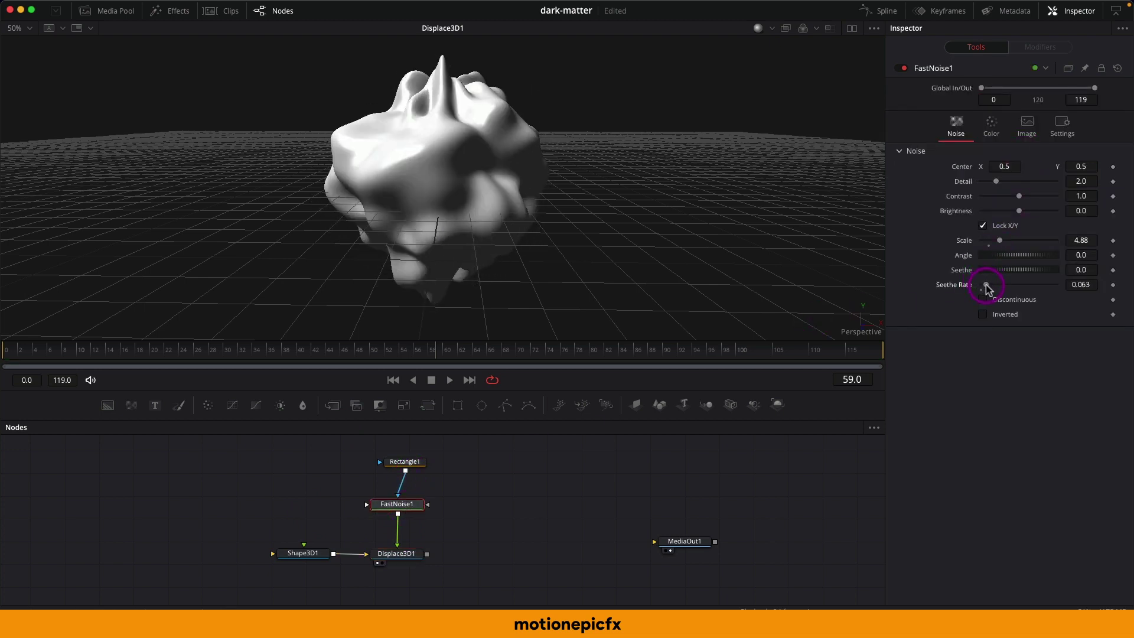
key(space)
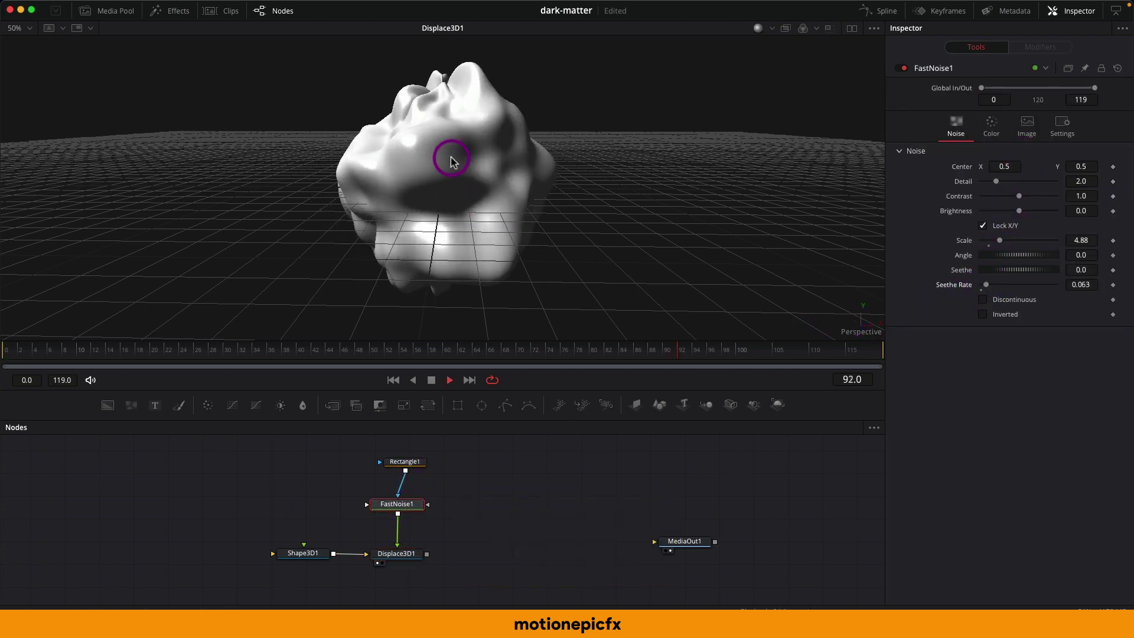
key(space)
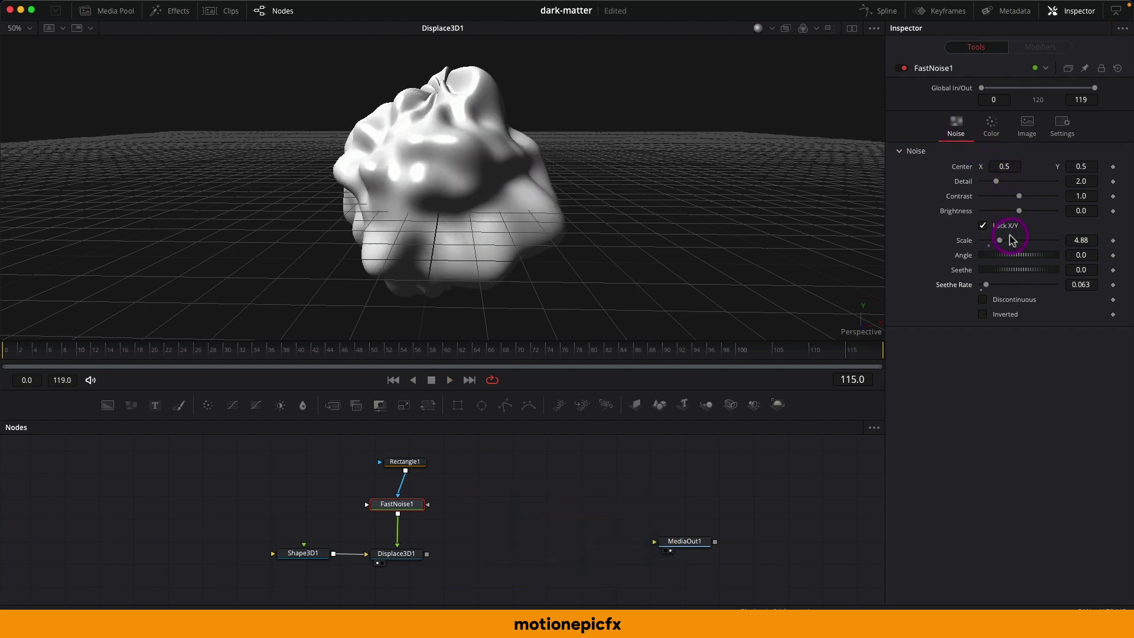
- Try a FastNoise scale of 20.0 and a brightness of 0.14, undoing both changes
drag(1002, 242, 1063, 243)
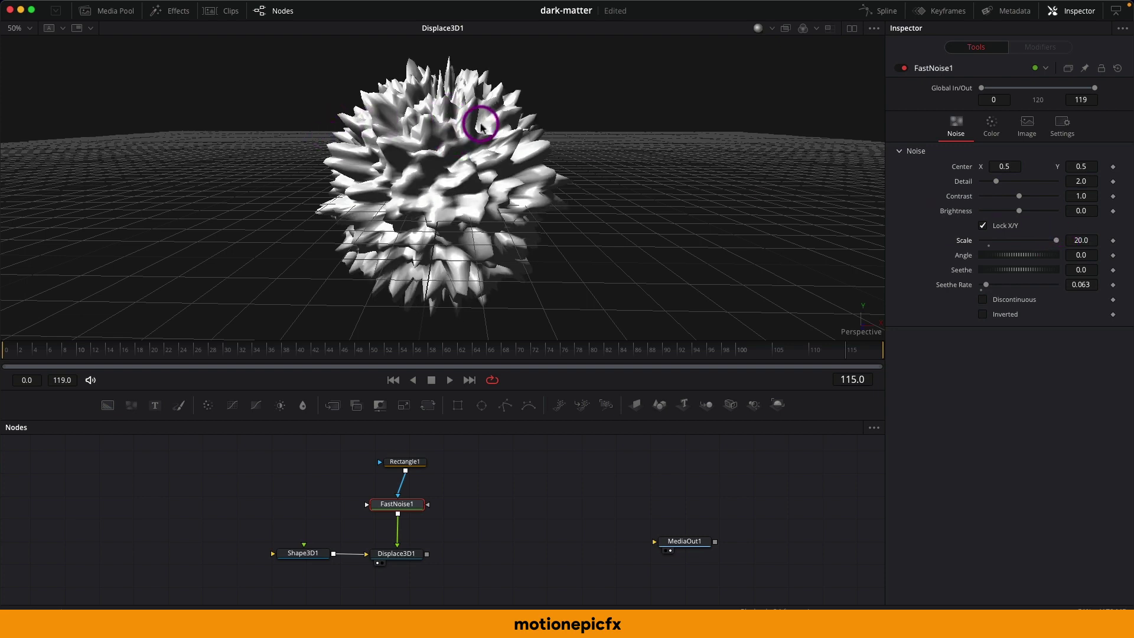
key(super+z)
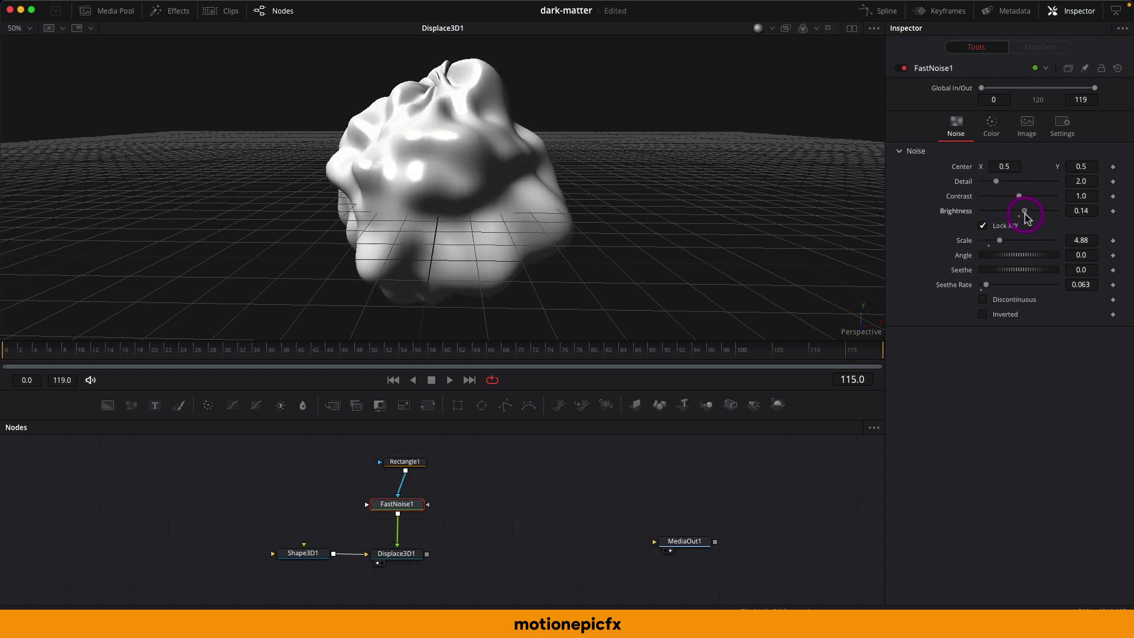
key(super+z)
- Set the FastNoise scale to 4.57
drag(1000, 244, 998, 244)
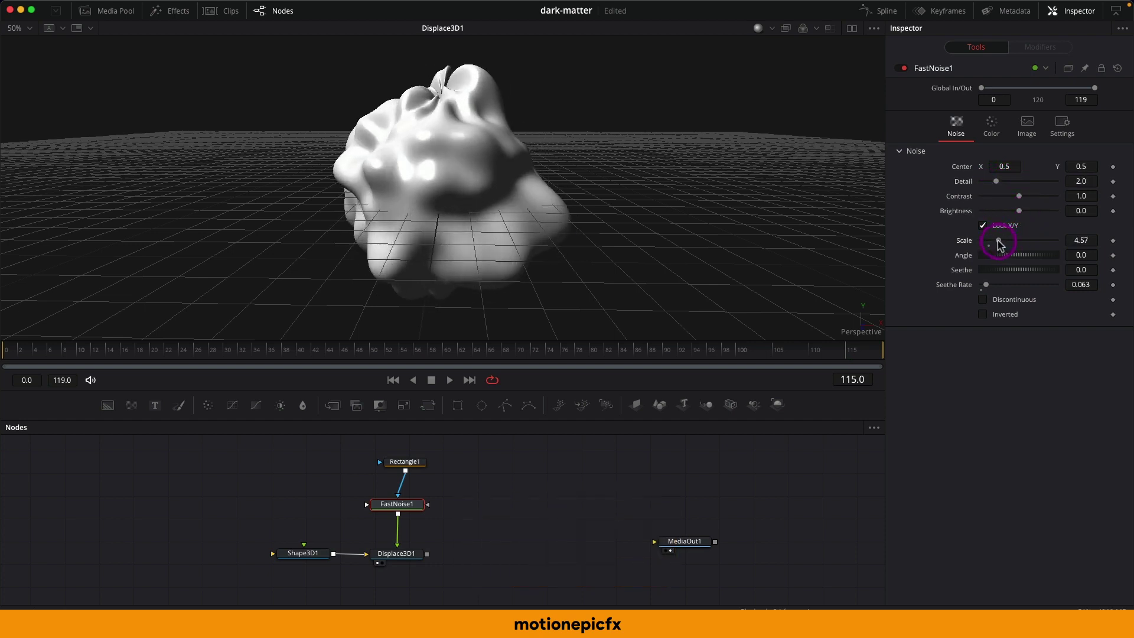
- Add a Renderer 3D node after the displacement node
click(410, 558)
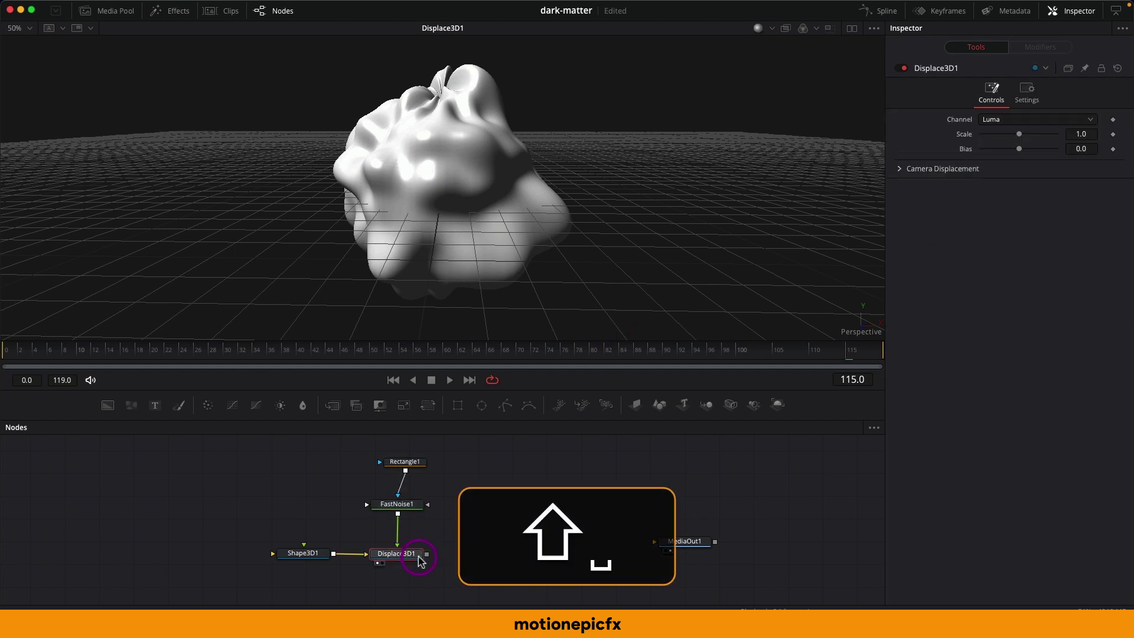
key(shift+space)
text(render)
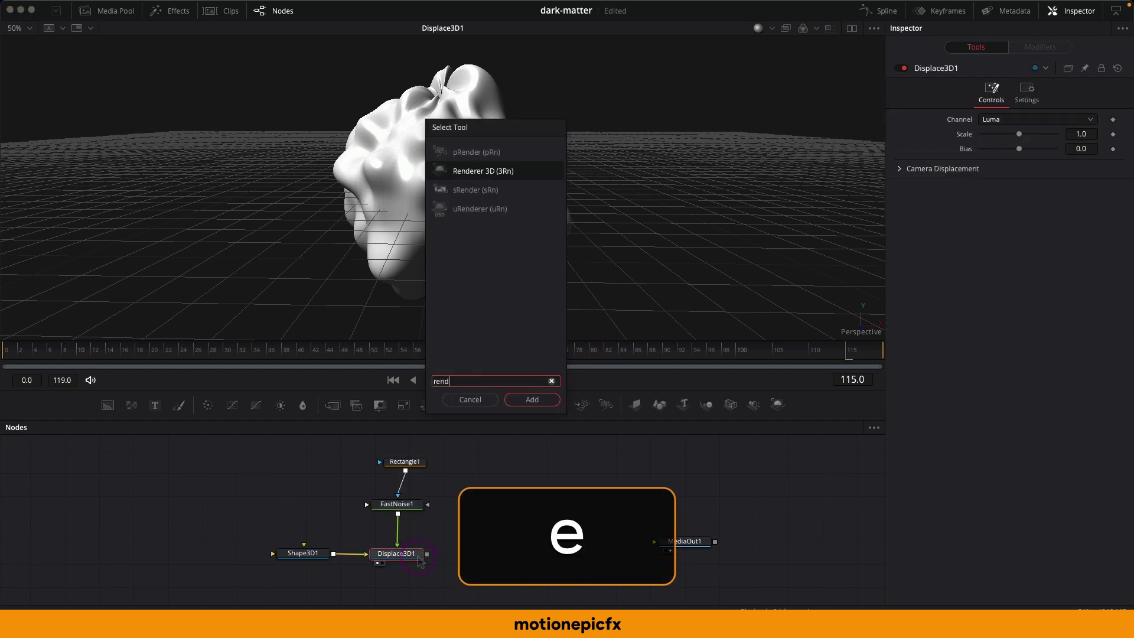
click(531, 399)
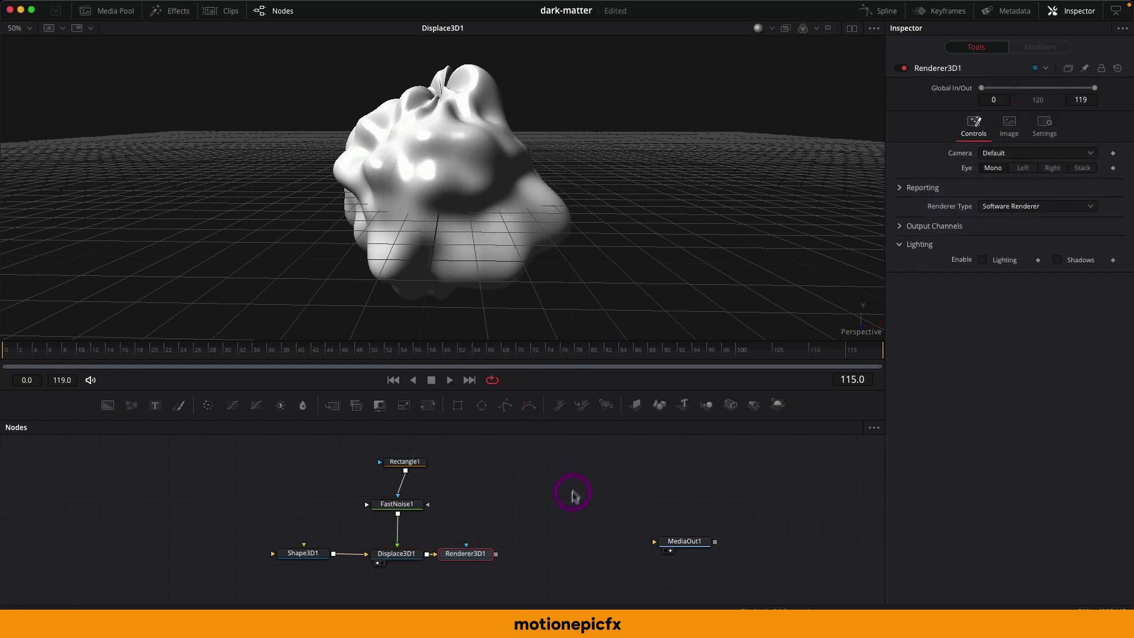
- Connect the Renderer3D1 output to MediaOut1 and line both nodes up in the same row as Displace3D1
drag(496, 555, 674, 543)
drag(471, 559, 500, 560)
drag(675, 543, 652, 555)
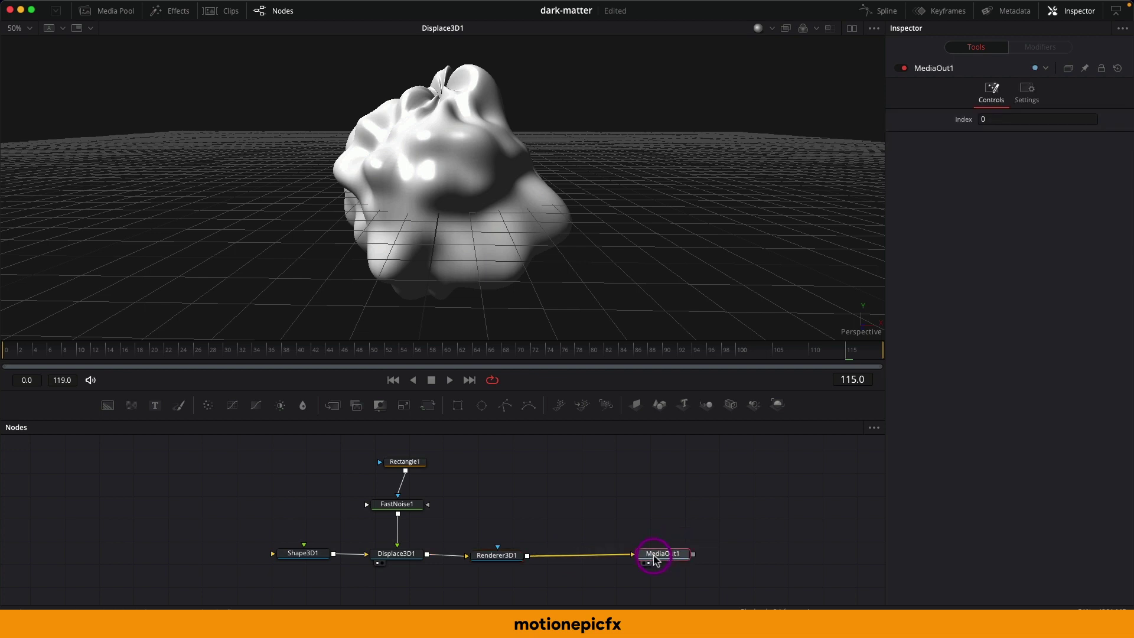
- Show Renderer3D1 in the viewer and enable its lighting and shadows
click(496, 558)
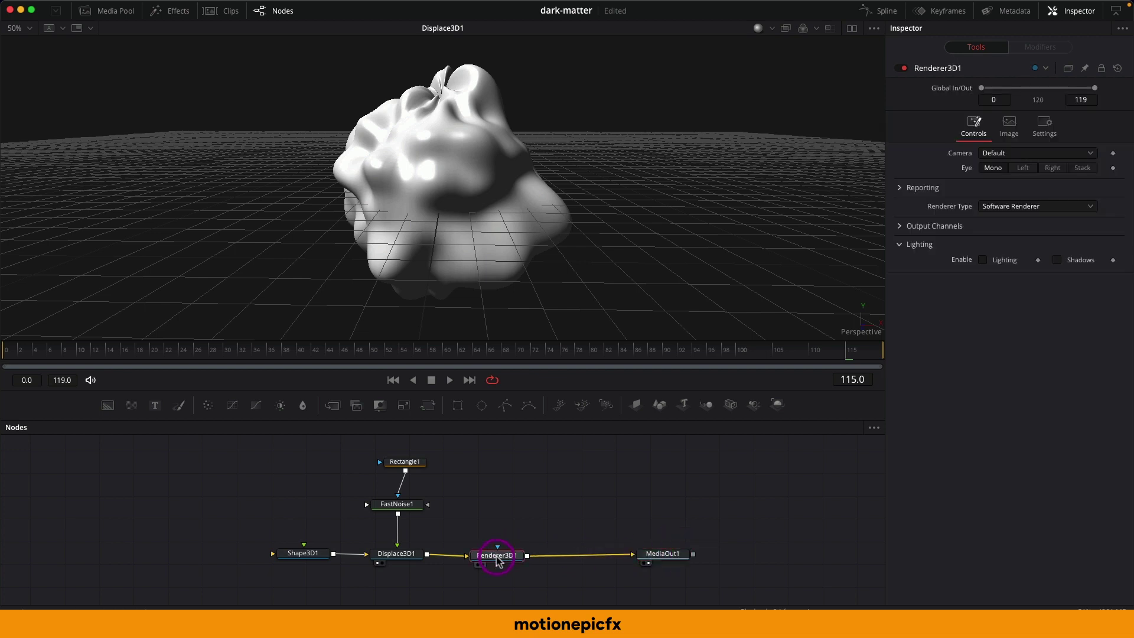
click(393, 558)
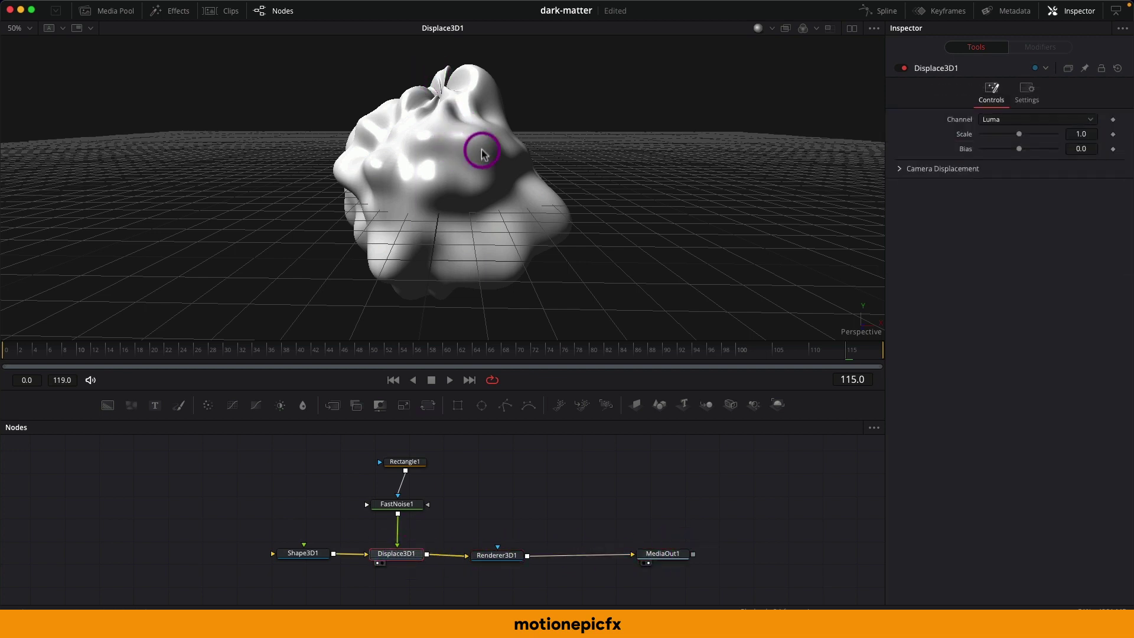
drag(506, 561, 504, 167)
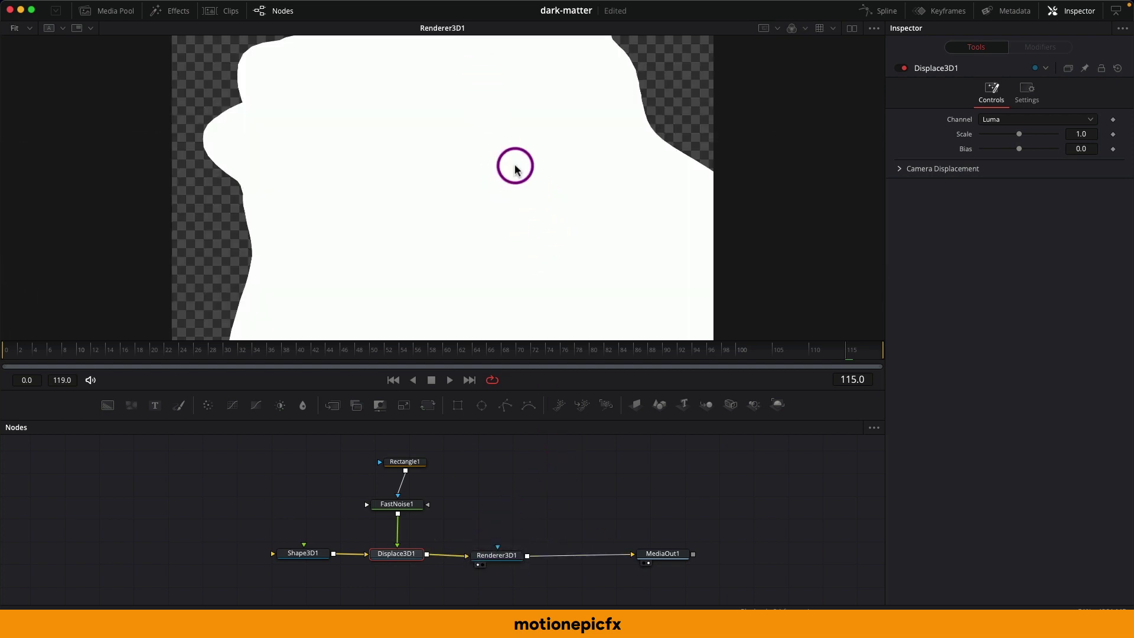
click(511, 560)
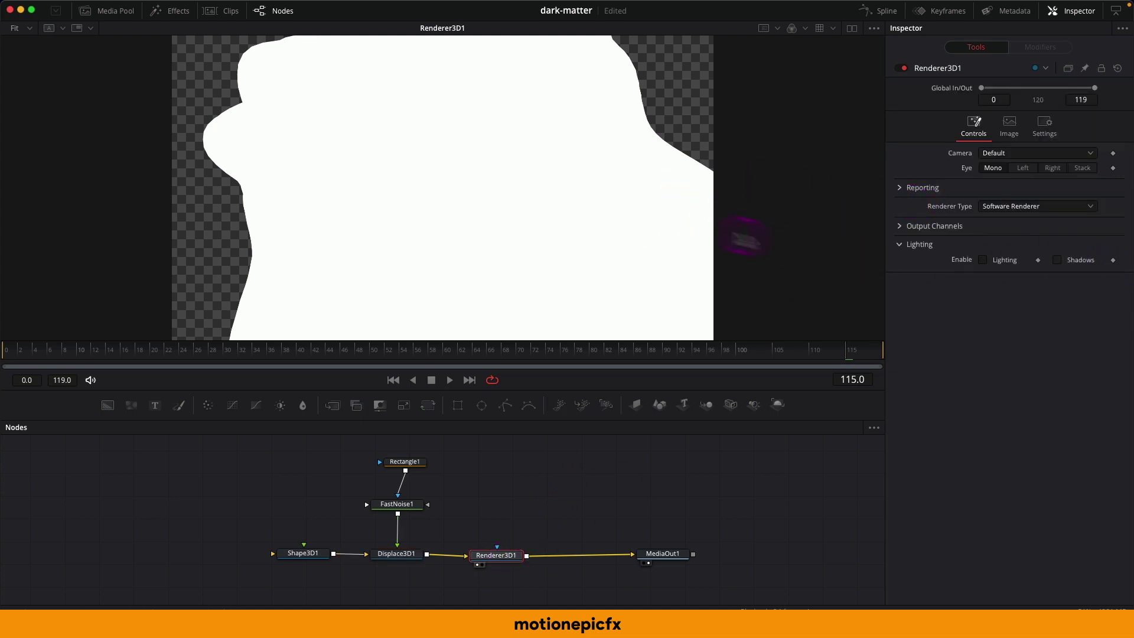
scroll(608, 215, down, 1)
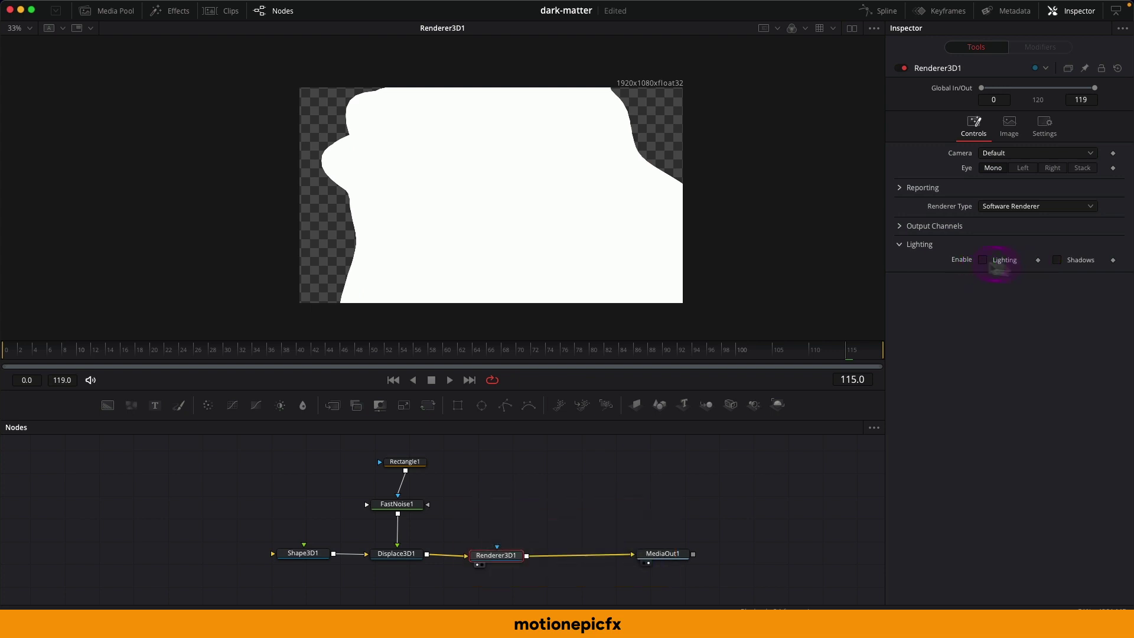
click(984, 260)
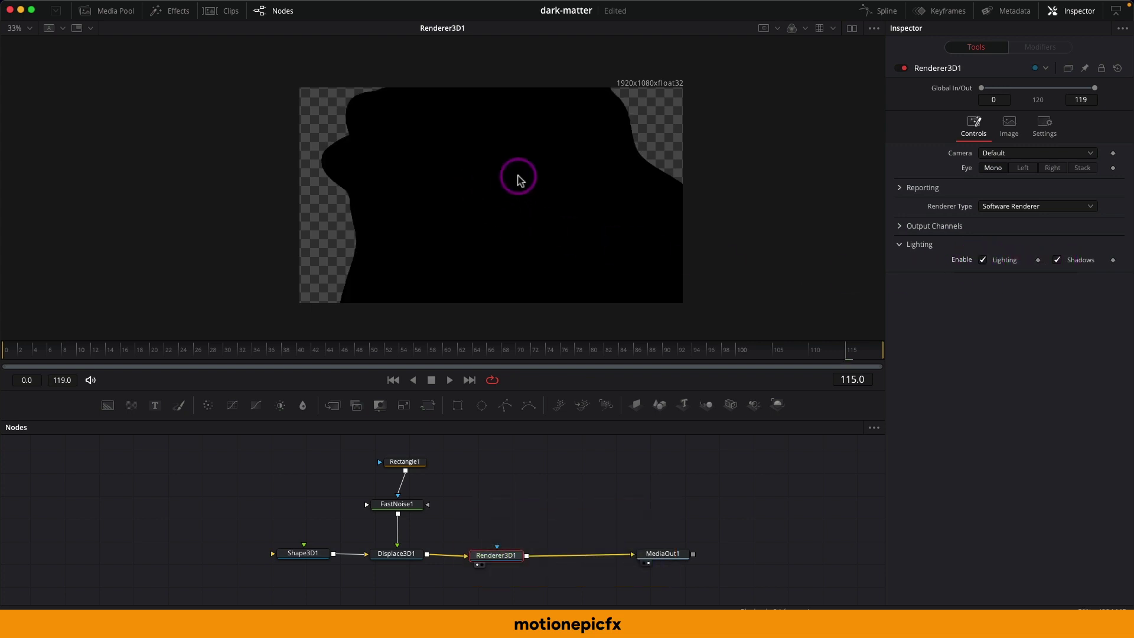
- Make room before Renderer3D1 and insert a Merge 3D node between it and Displace3D1
drag(518, 560, 560, 560)
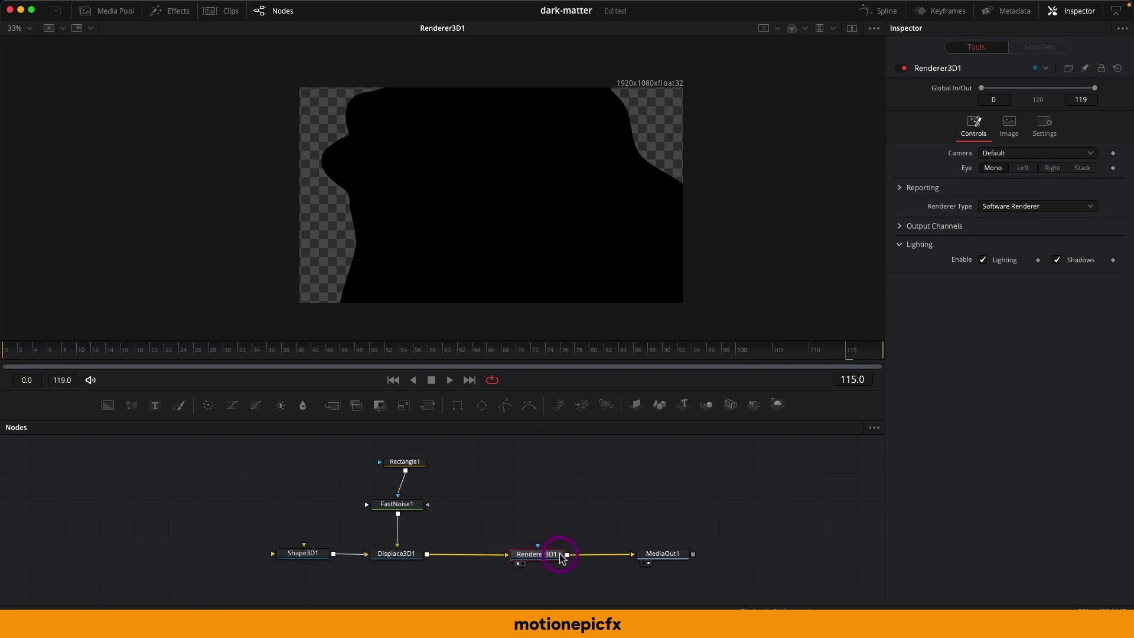
click(404, 558)
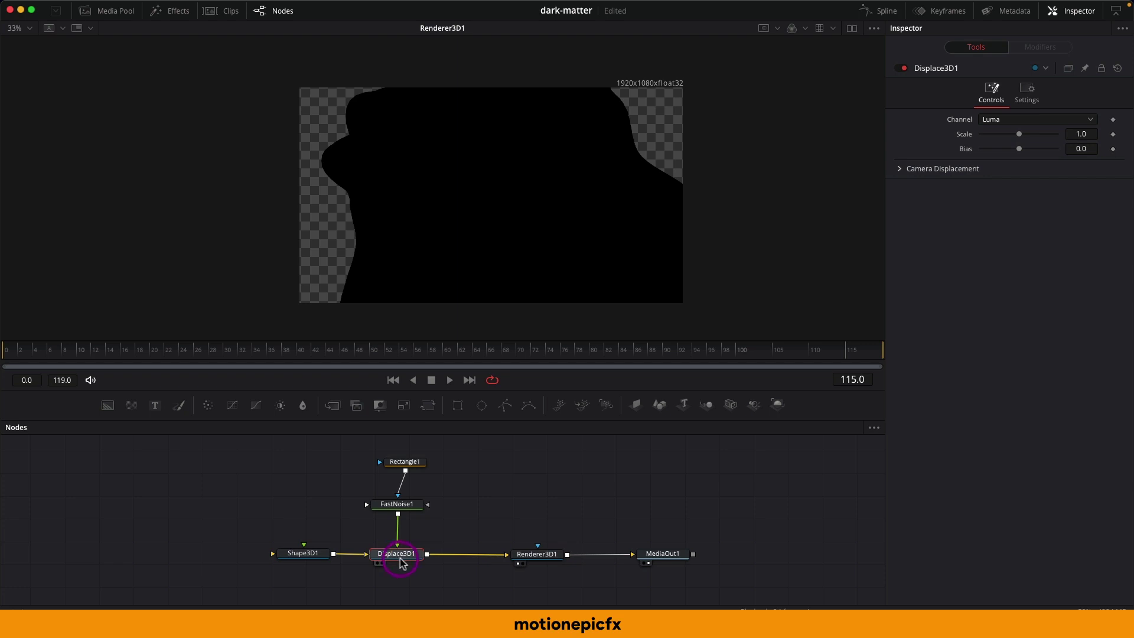
click(411, 561)
click(405, 560)
key(shift+space)
text(render)
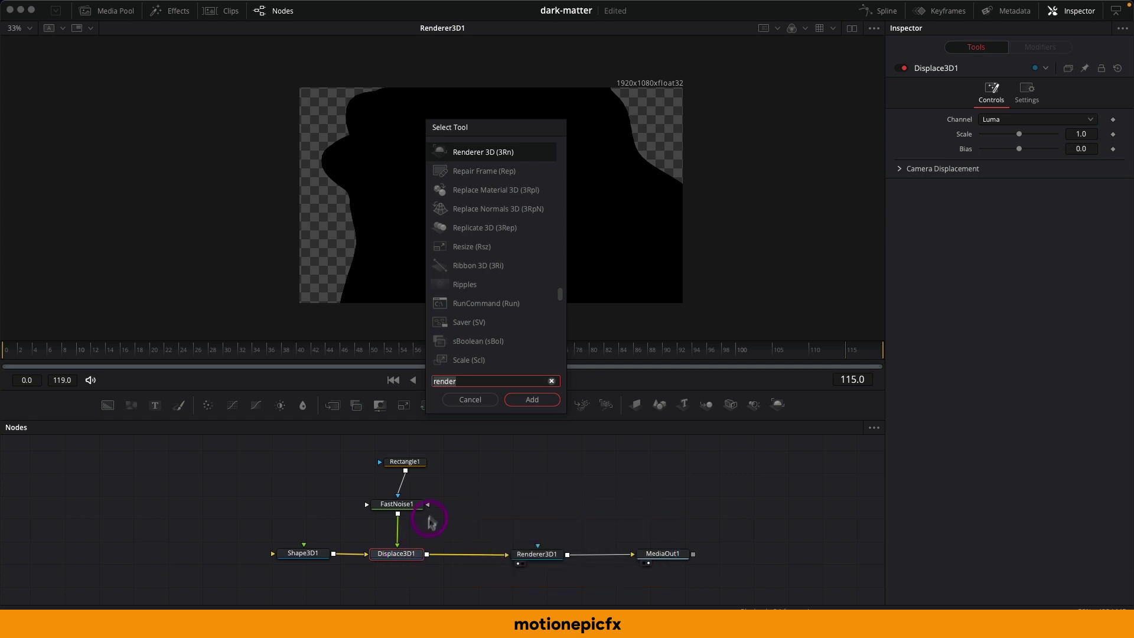
text(m)
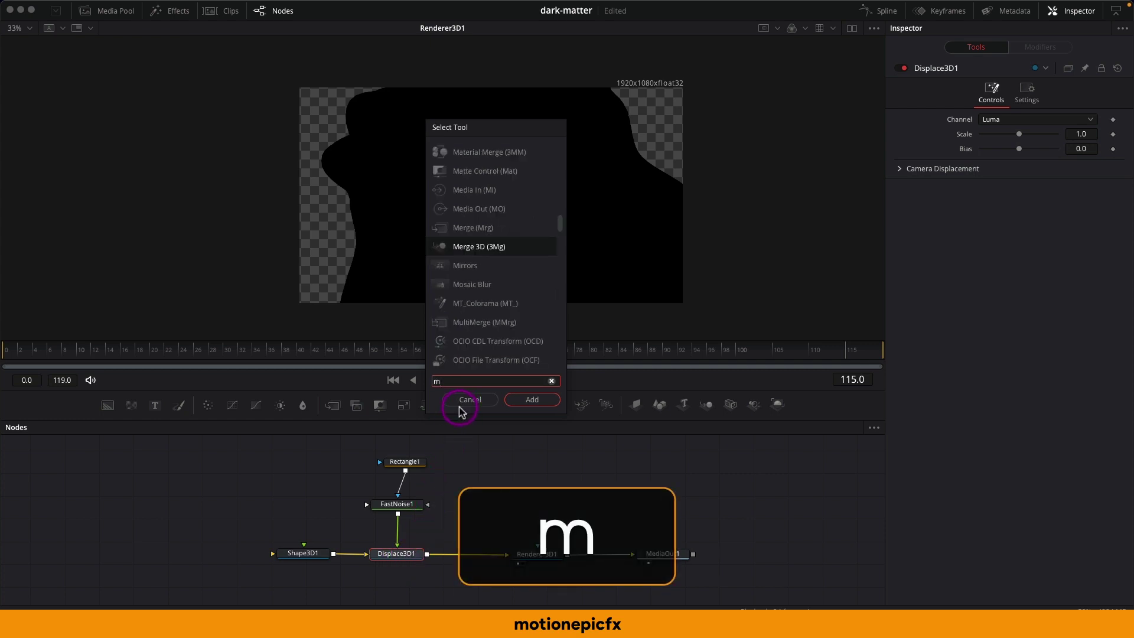
text(r)
click(532, 400)
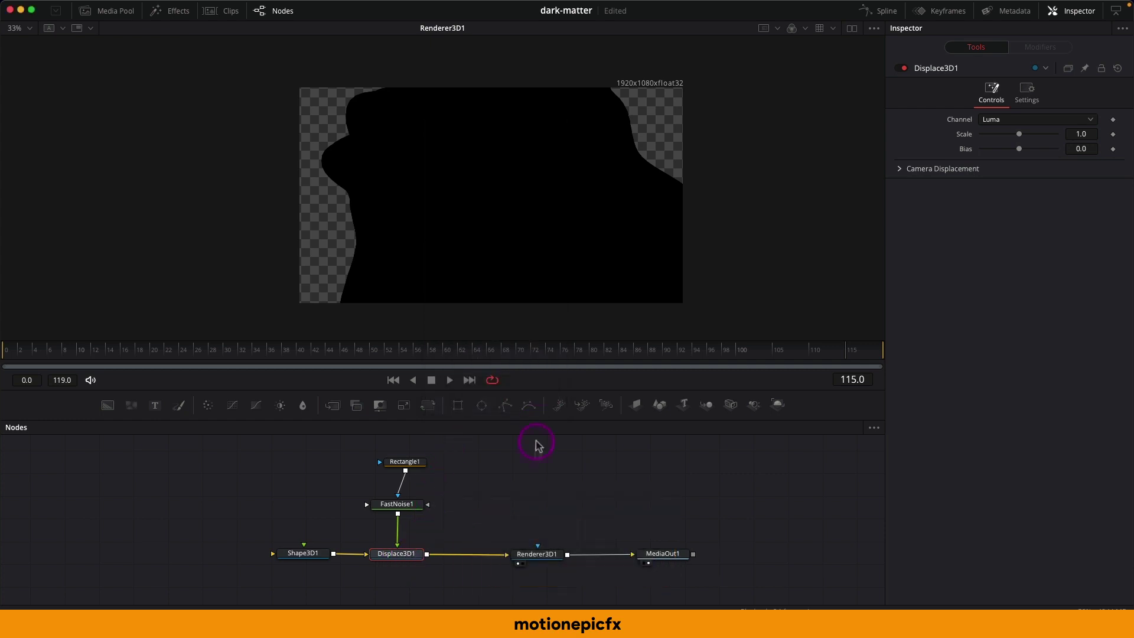
click(481, 556)
drag(505, 519, 505, 508)
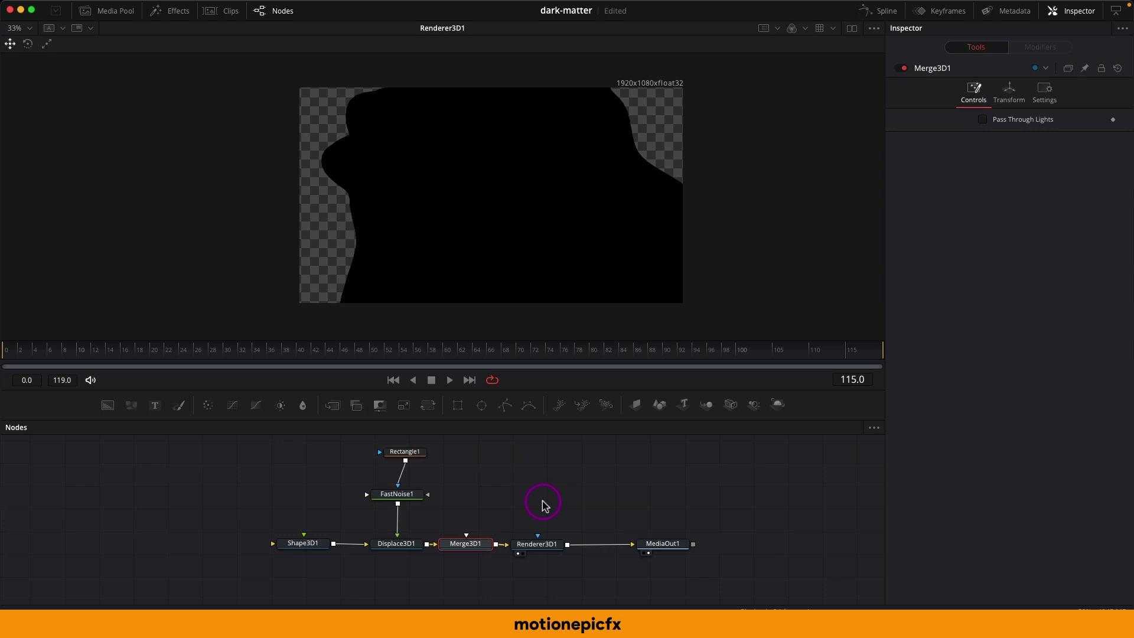
- Add a Spot Light feeding the Merge 3D node and set its Z translation to 3.91
key(shift+space)
text(amb)
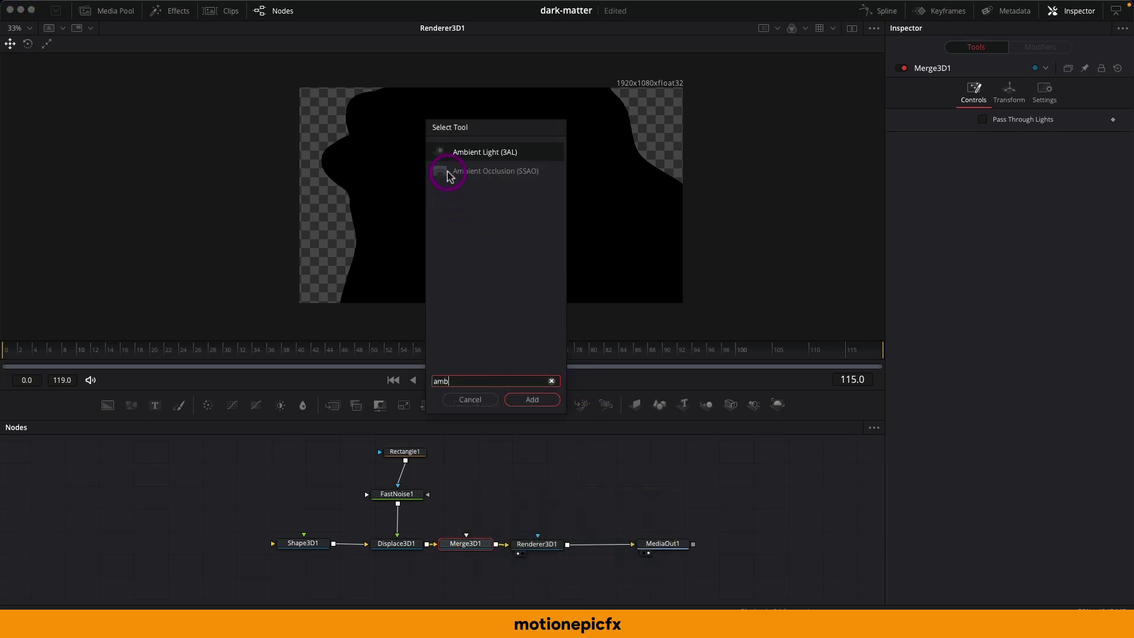
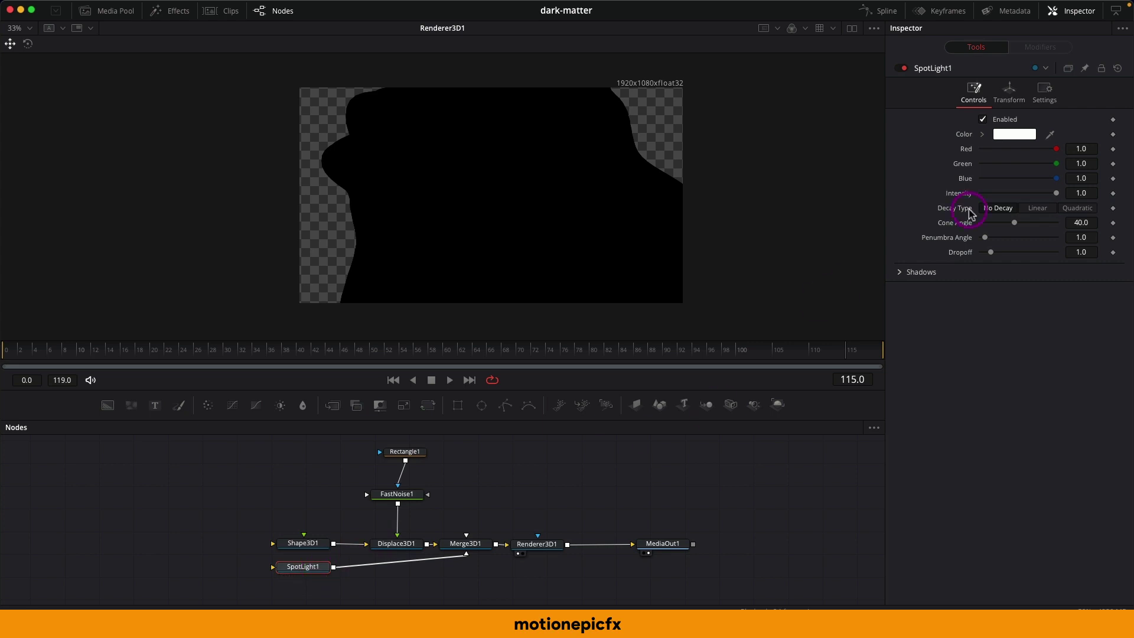
click(1009, 92)
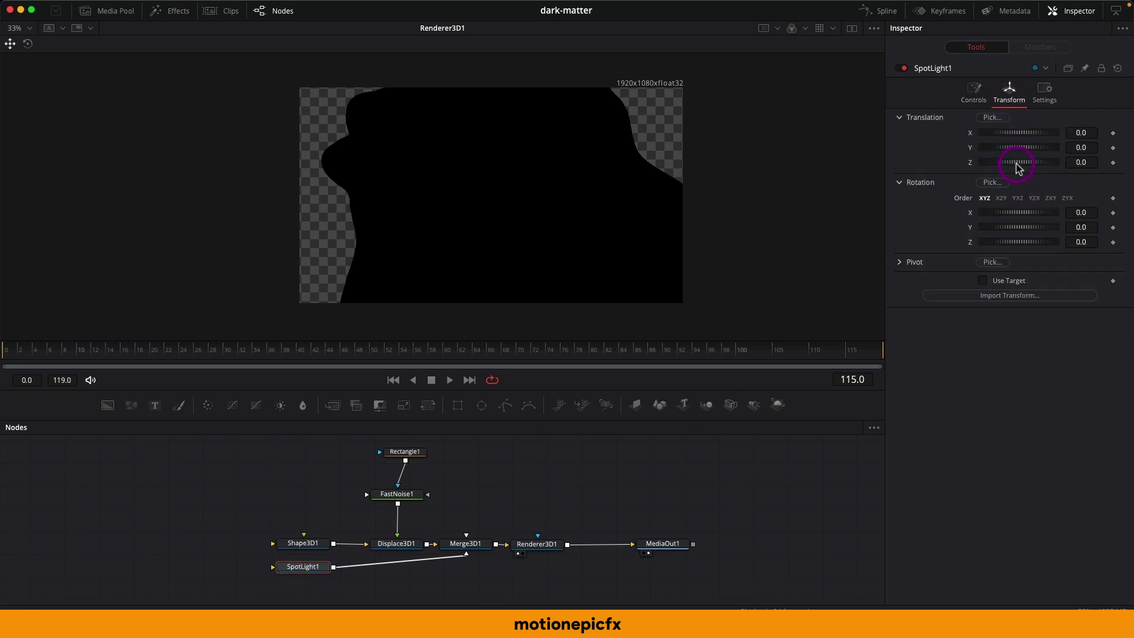
drag(1022, 170, 1035, 172)
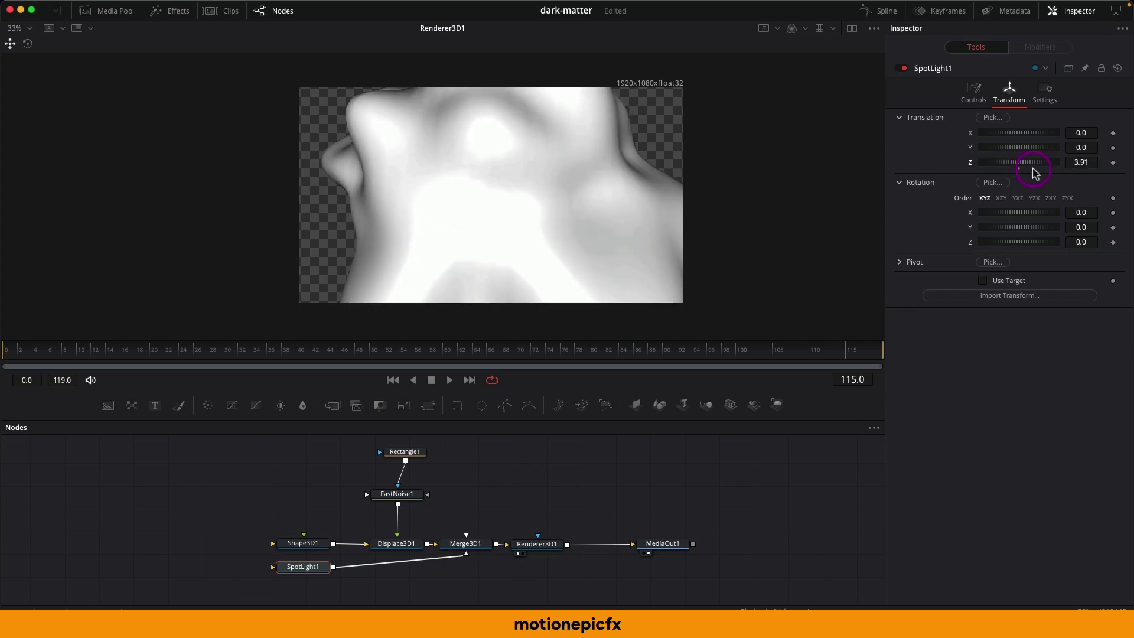
- Try a magenta spotlight color, restore it to white, and set the spotlight's decay type to Quadratic
click(975, 98)
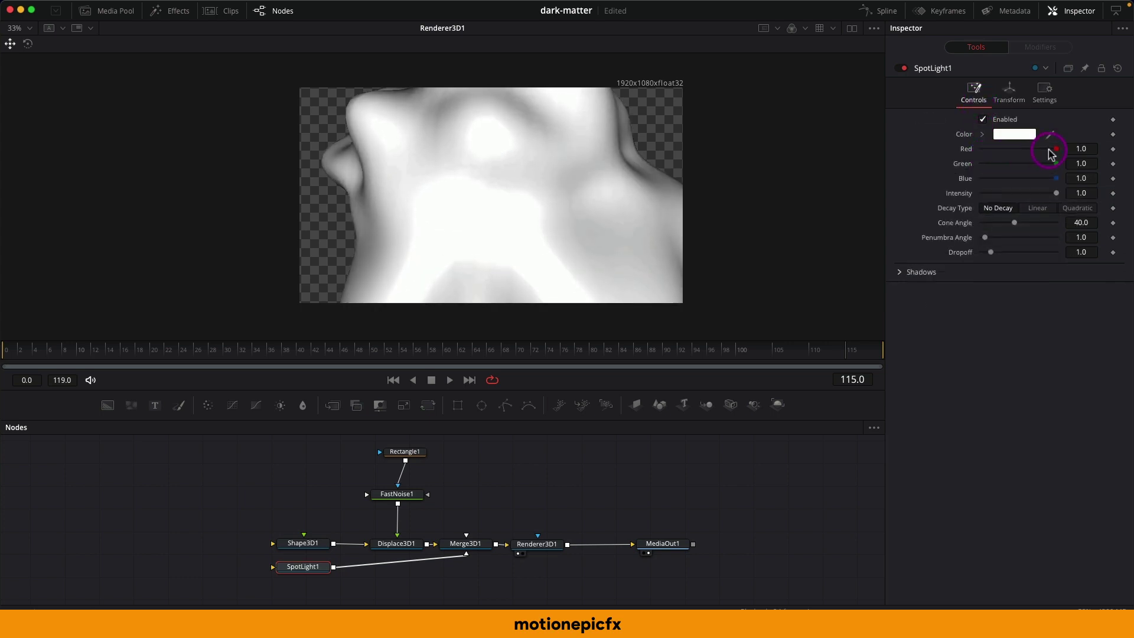
drag(1056, 155, 1067, 177)
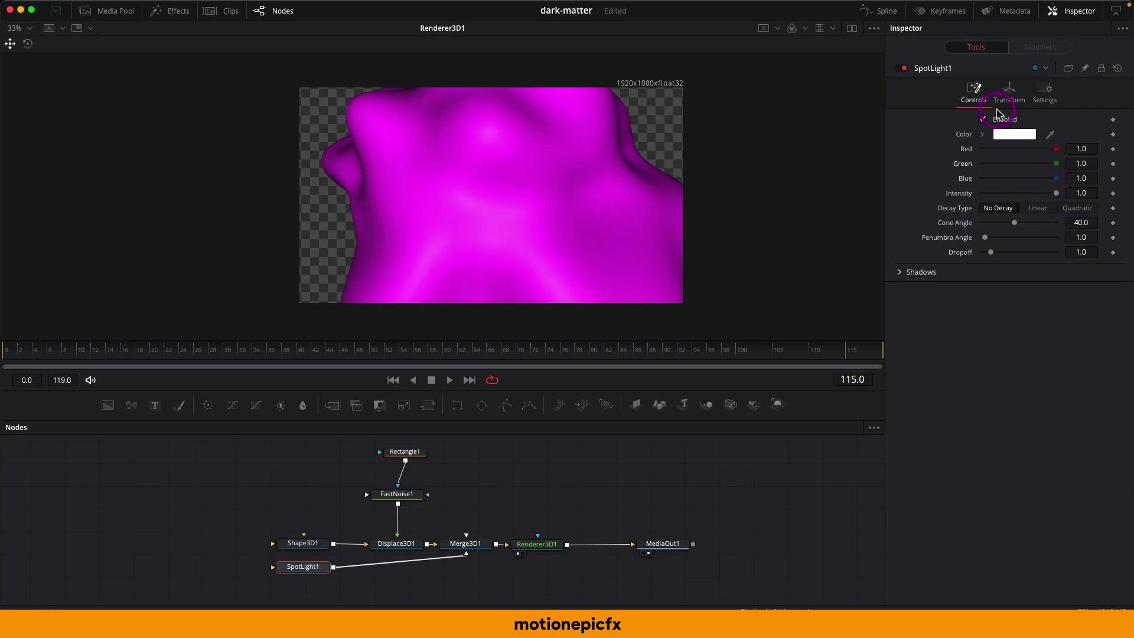
click(1037, 210)
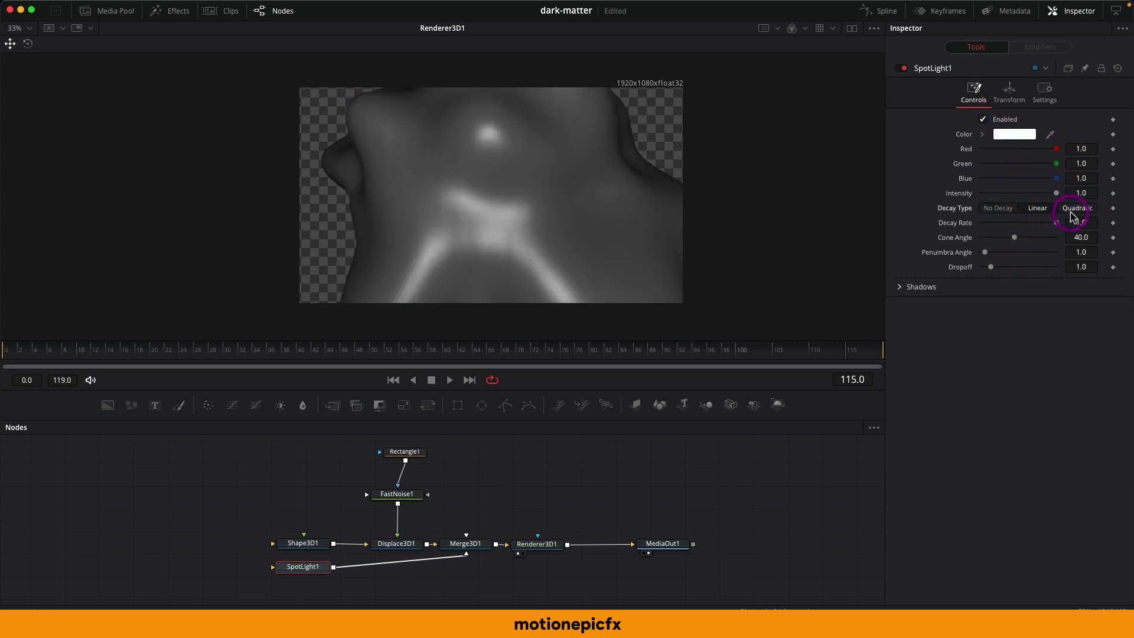
click(1038, 210)
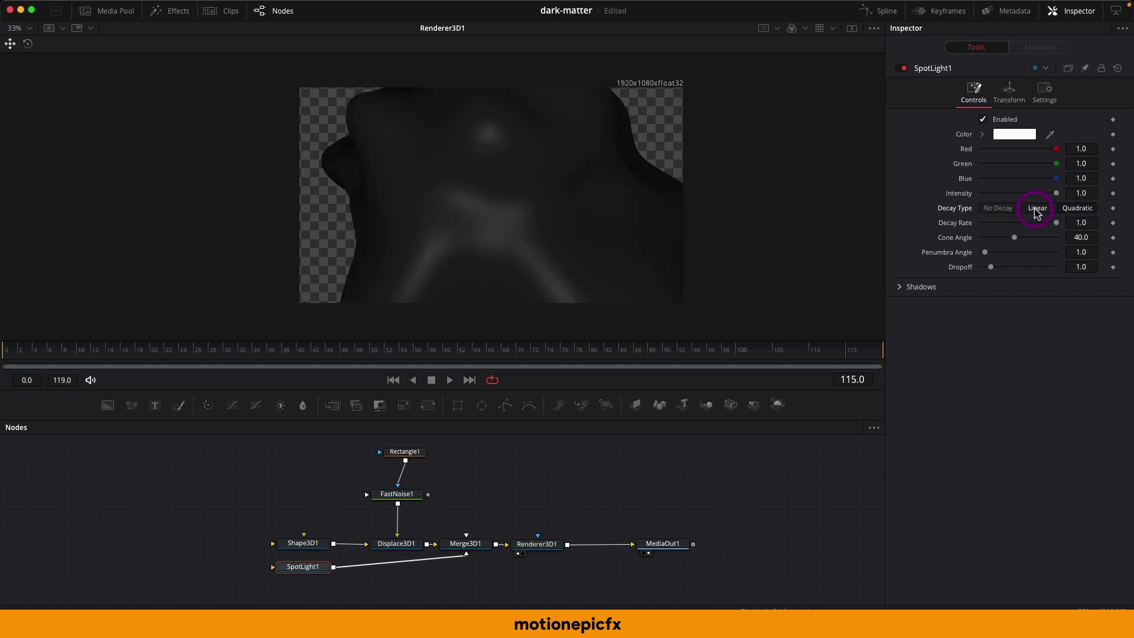
click(932, 241)
click(949, 206)
drag(1055, 195, 1056, 225)
click(1055, 224)
- Push the sphere shape back from the camera by setting its Z translation to -2.61
click(530, 557)
click(300, 543)
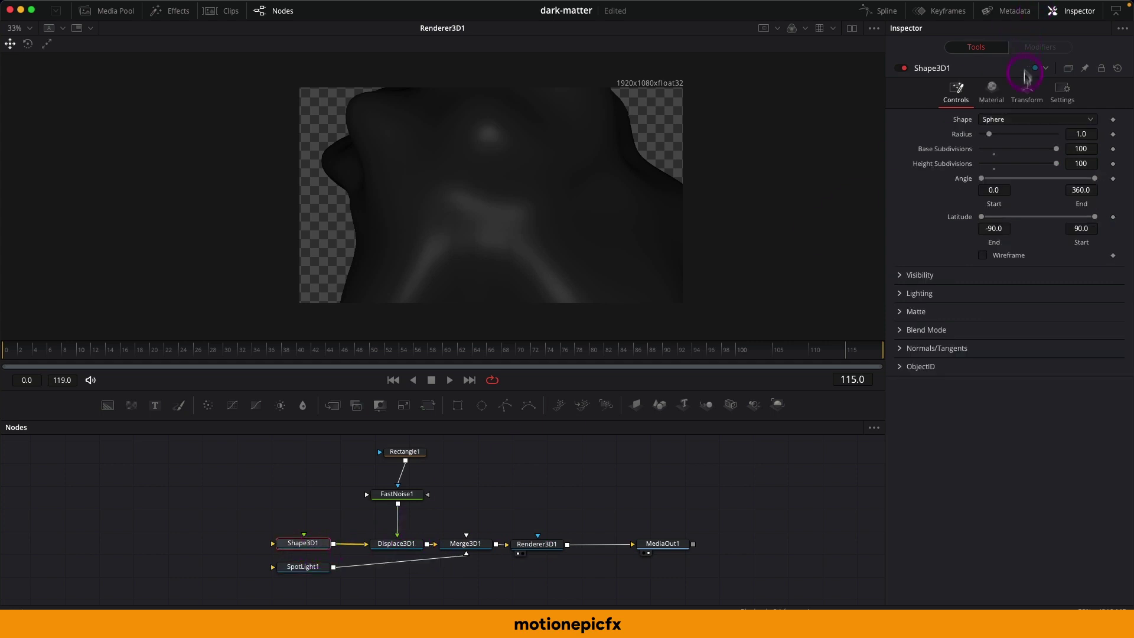
click(1025, 95)
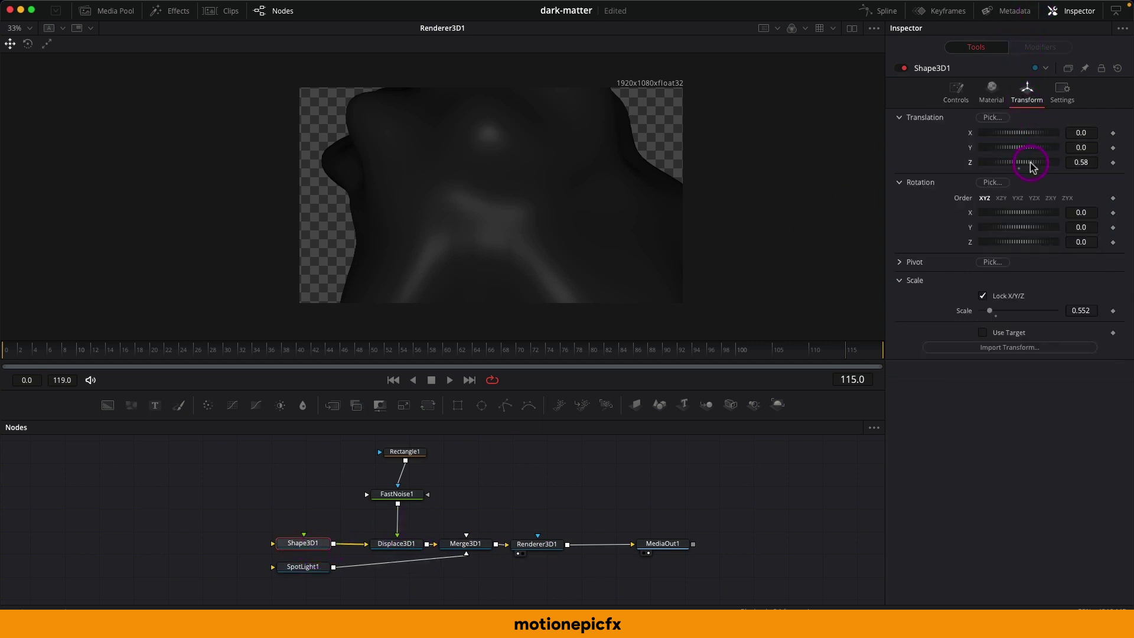
drag(1030, 167, 1019, 161)
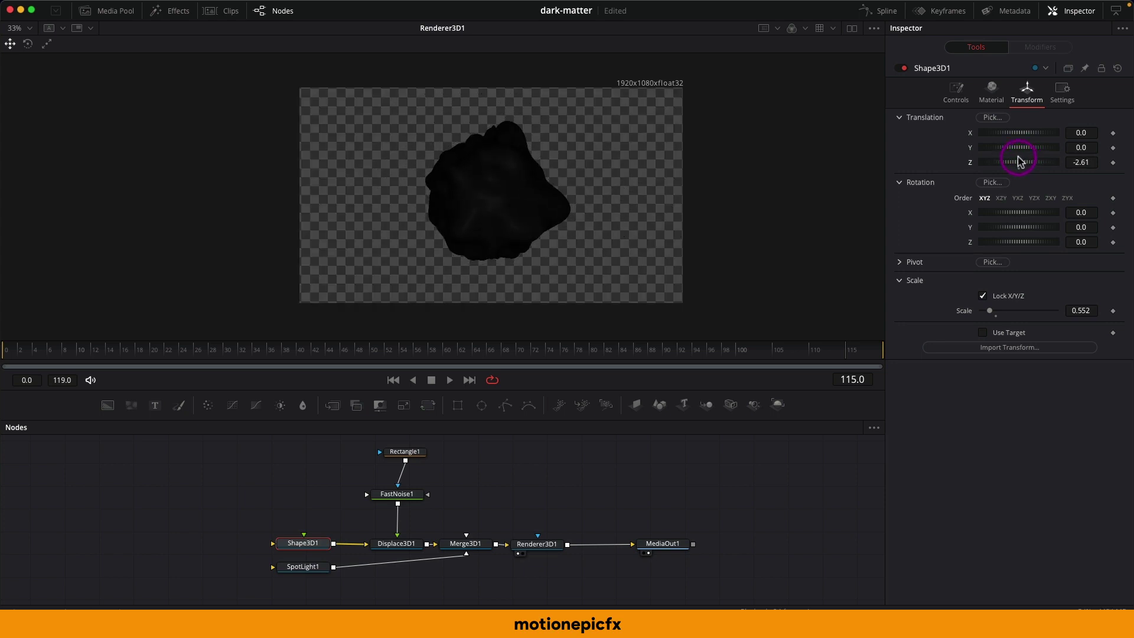
- Reset the spotlight's Z translation to 0.0
click(319, 568)
click(1022, 98)
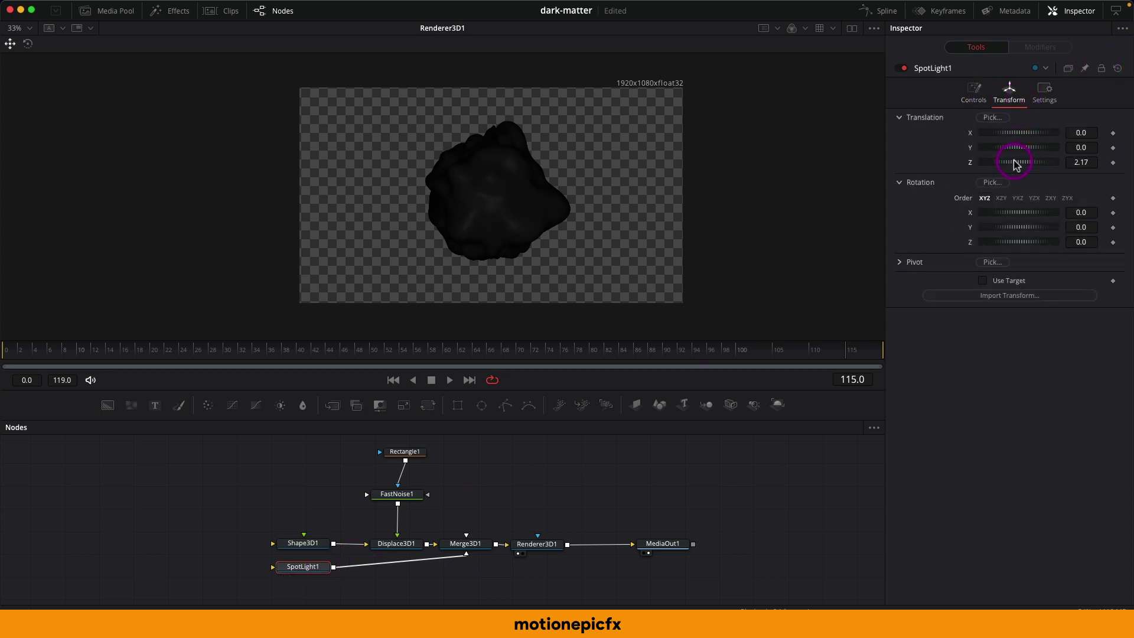
drag(1011, 163, 1008, 161)
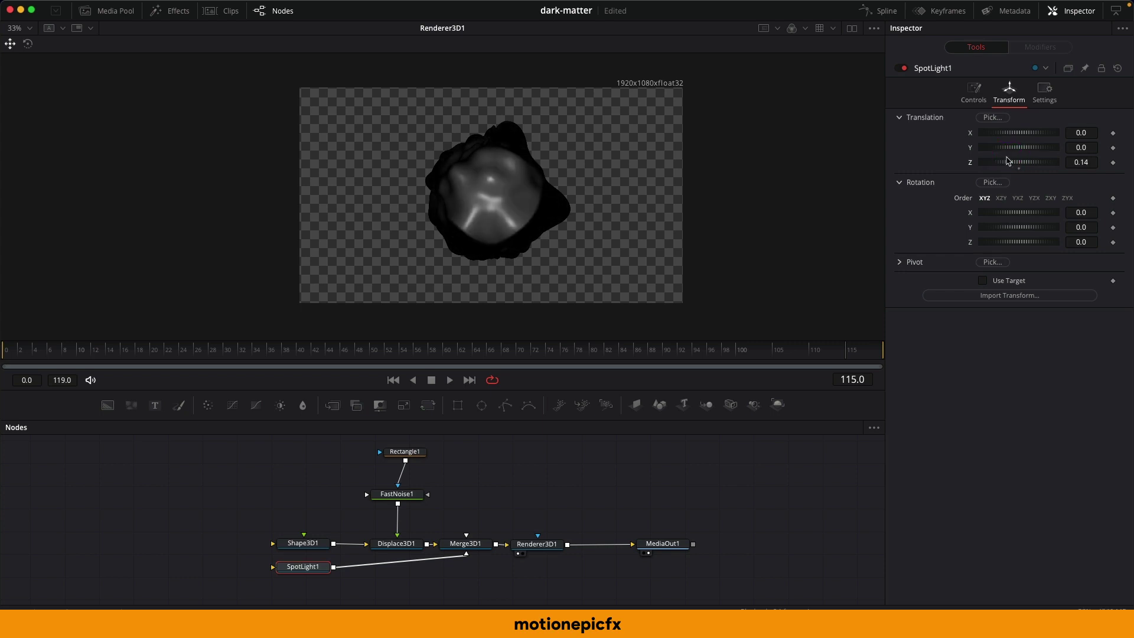
double_click(1007, 160)
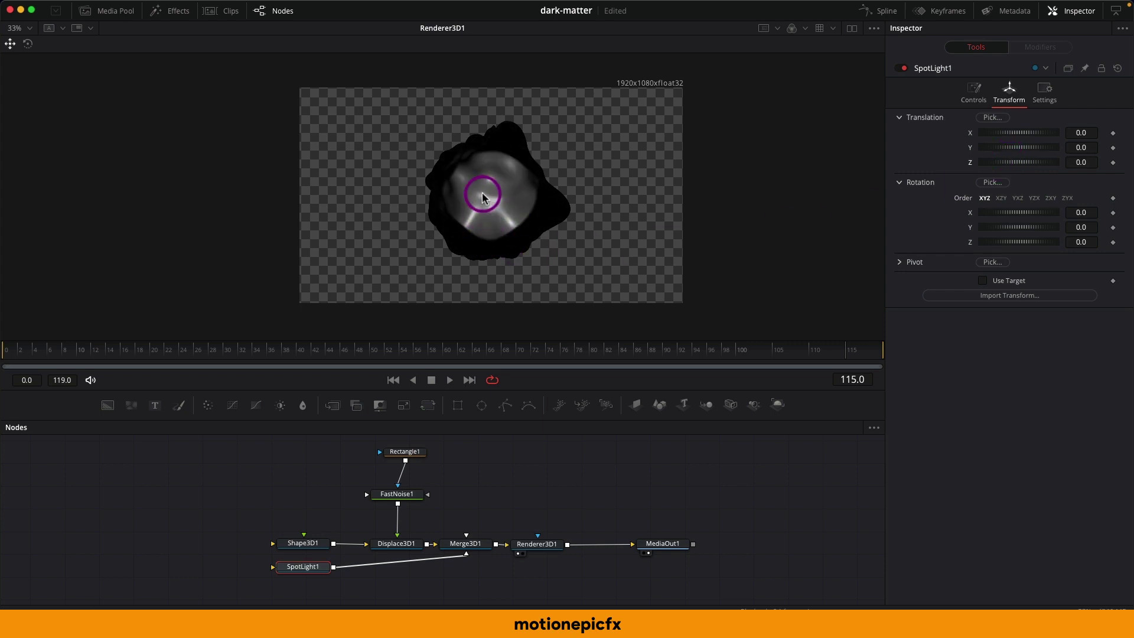
- Set the spotlight's cone angle to 90.0 and penumbra angle to 9.61, and place its node below Merge3D1
click(972, 96)
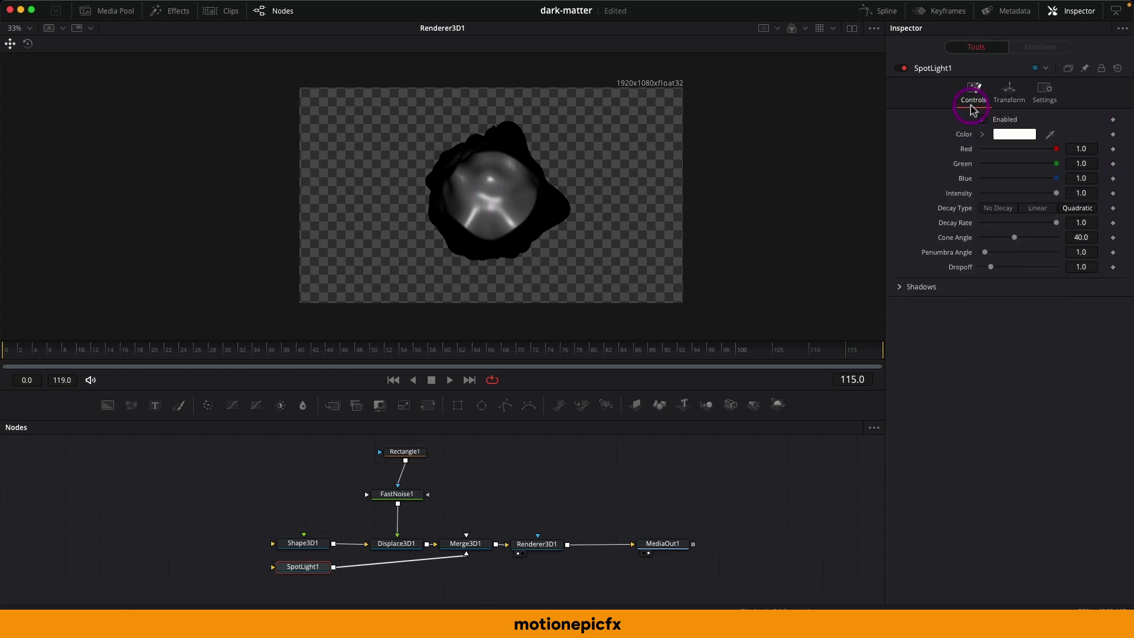
click(983, 107)
drag(1011, 245, 1055, 239)
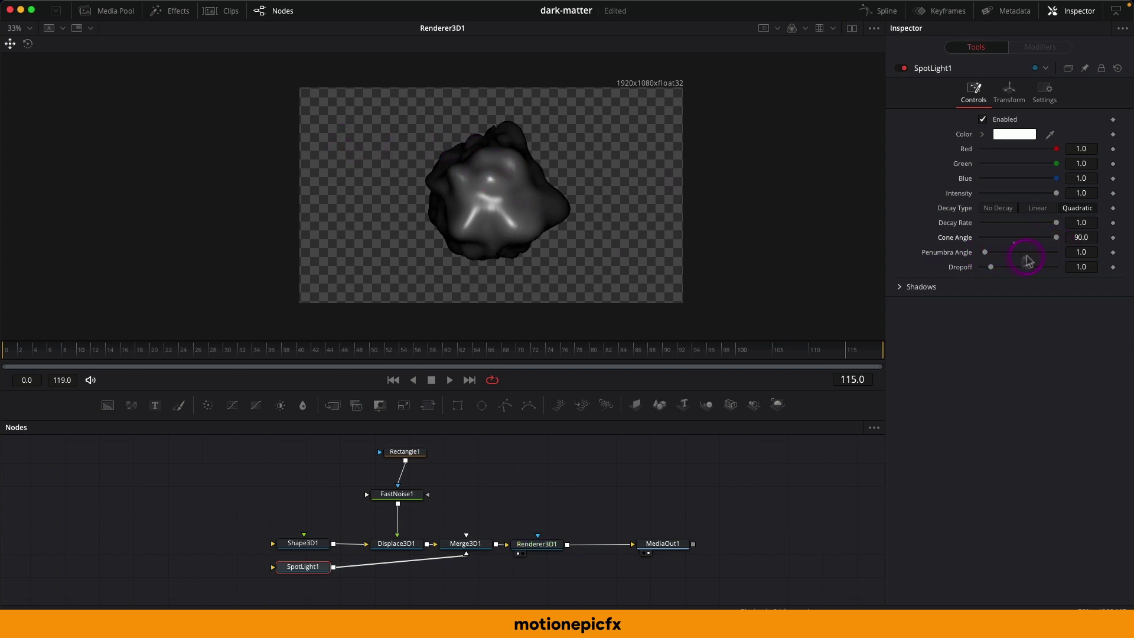
drag(986, 254, 1012, 265)
drag(316, 569, 473, 582)
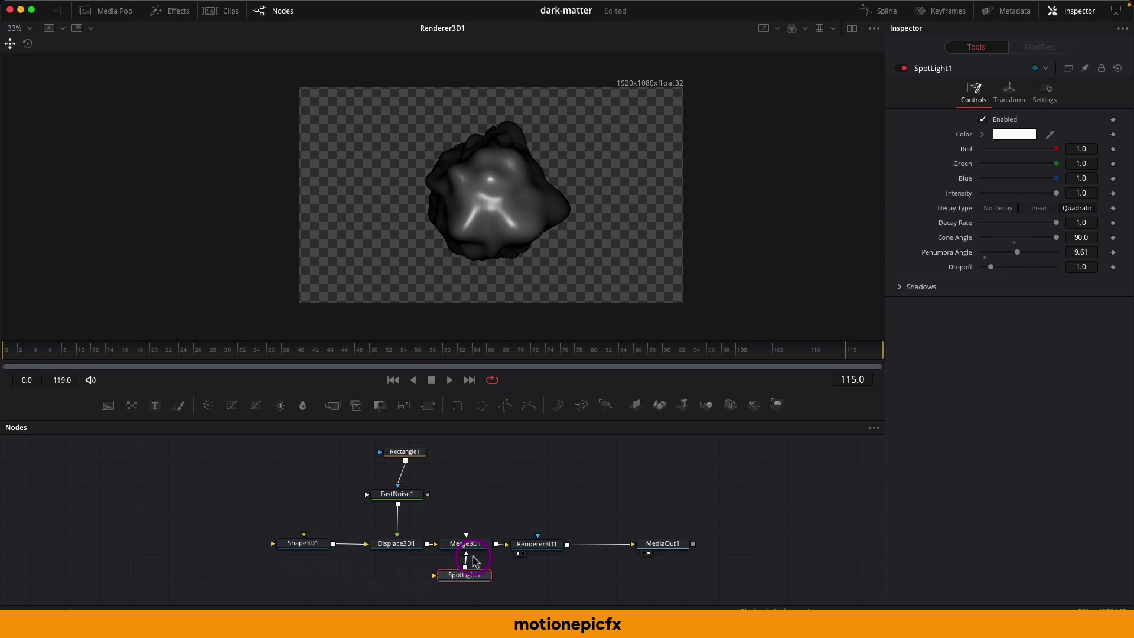
- Tint the sphere's material yellow by lowering the diffuse blue value to 0.228
click(326, 545)
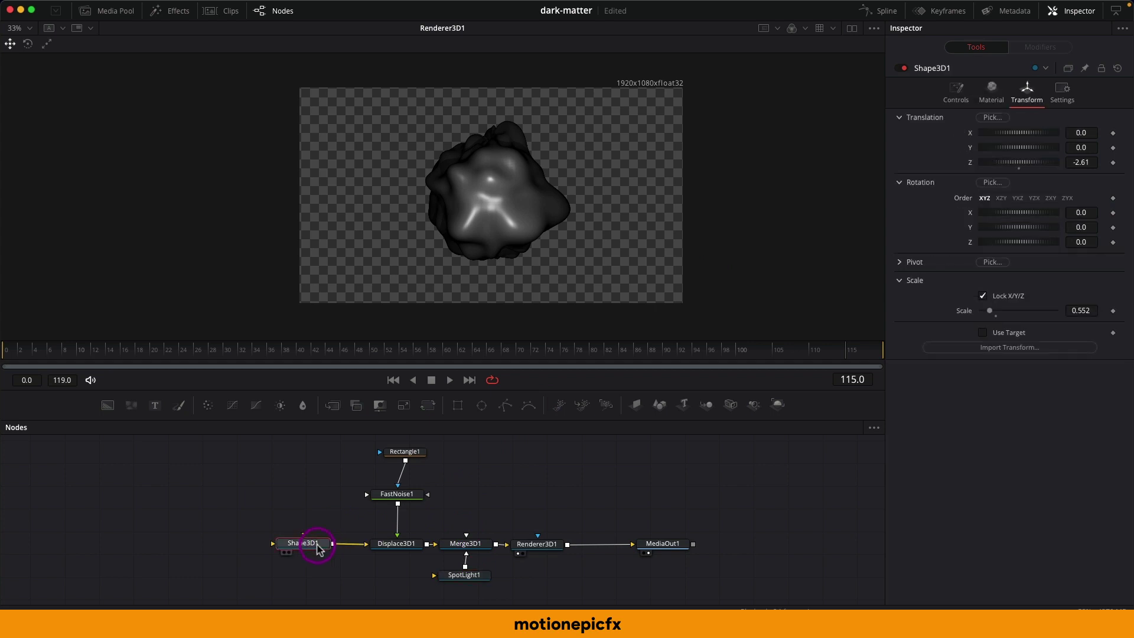
click(991, 90)
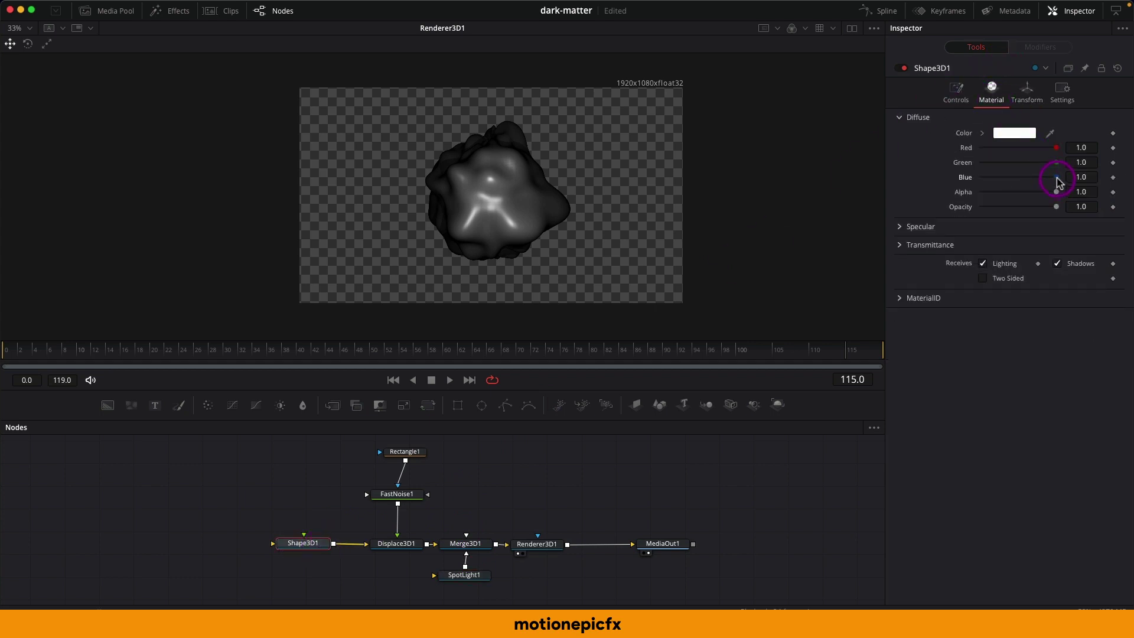
drag(1058, 181, 1041, 182)
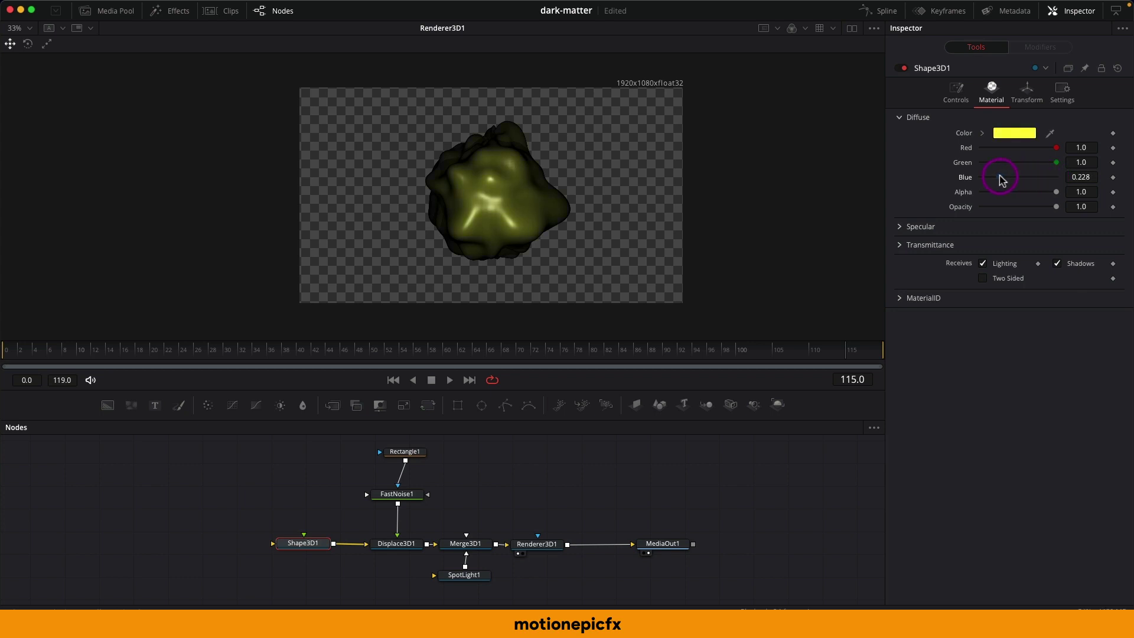
- Try specular intensity 0.945 and exponent 1.0 on the sphere's material, and reset both to their defaults
click(901, 229)
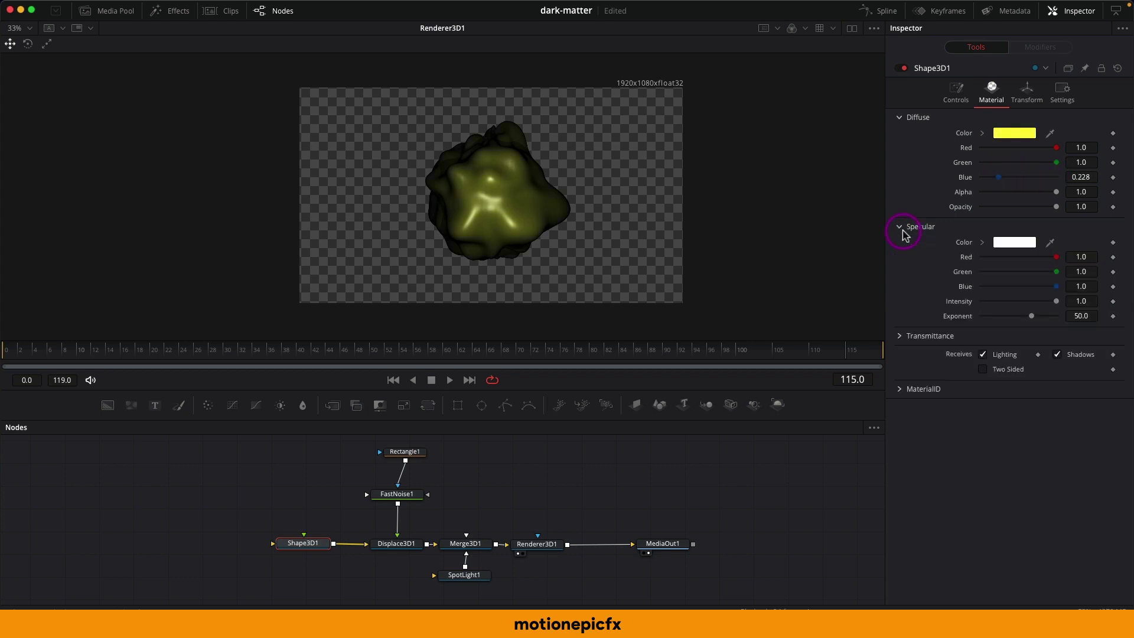
click(518, 215)
key(super)
scroll(500, 208, up, 2)
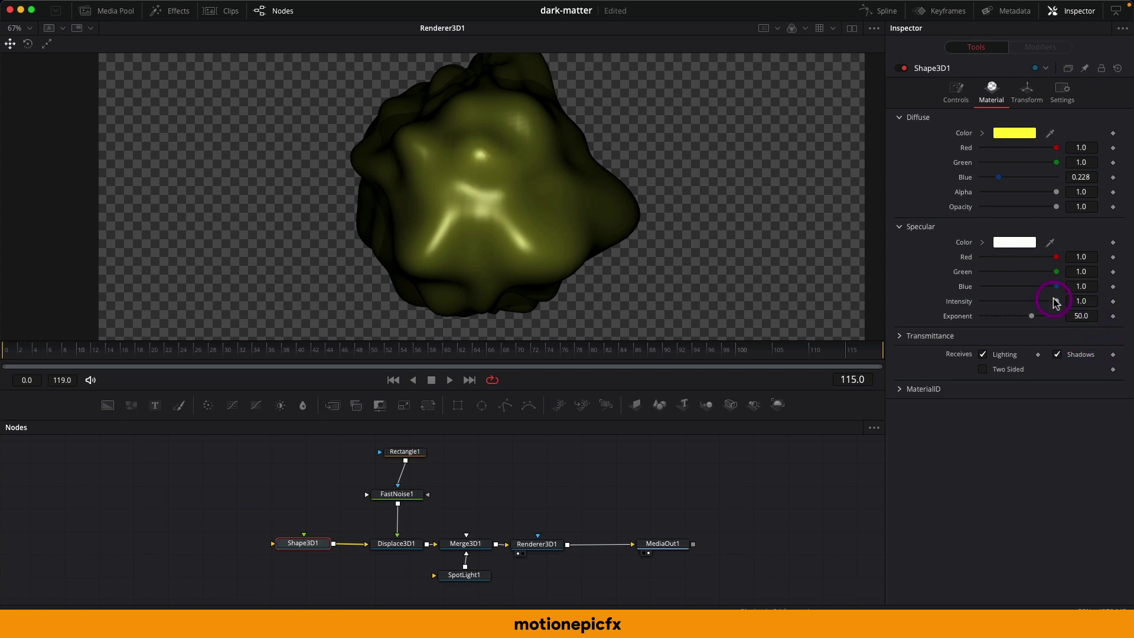
mouse_move(1055, 301)
mouse_down()
mouse_move(981, 302)
mouse_move(1033, 319)
mouse_move(979, 322)
mouse_move(1054, 332)
mouse_move(974, 322)
mouse_move(1030, 325)
mouse_move(981, 319)
mouse_move(986, 311)
mouse_move(1066, 311)
mouse_move(1052, 303)
mouse_up()
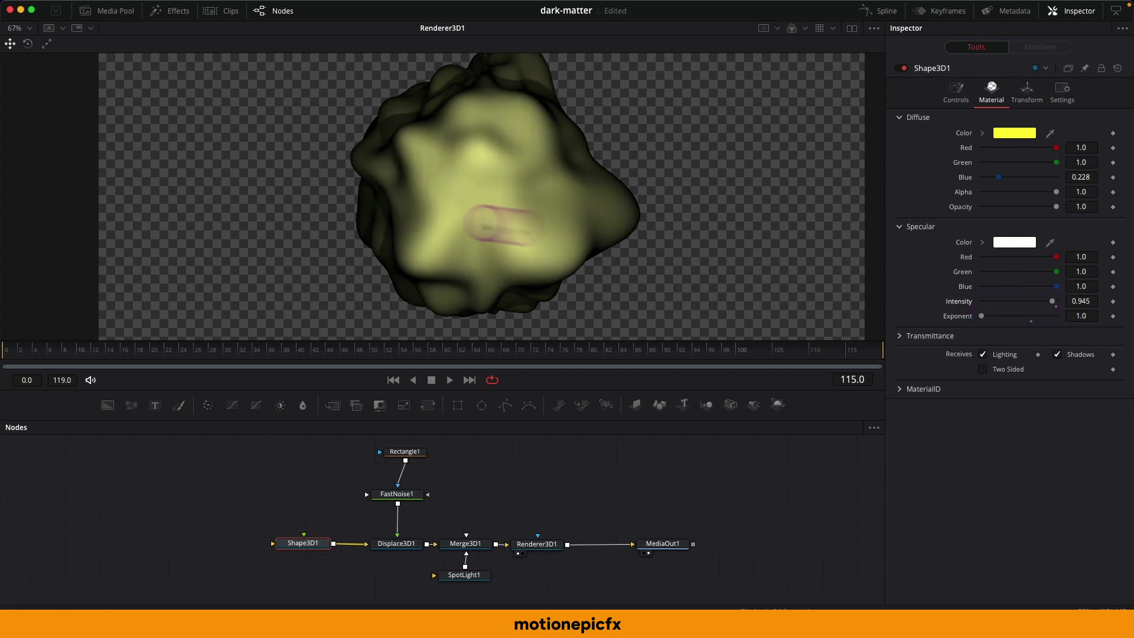
scroll(479, 211, down, 2)
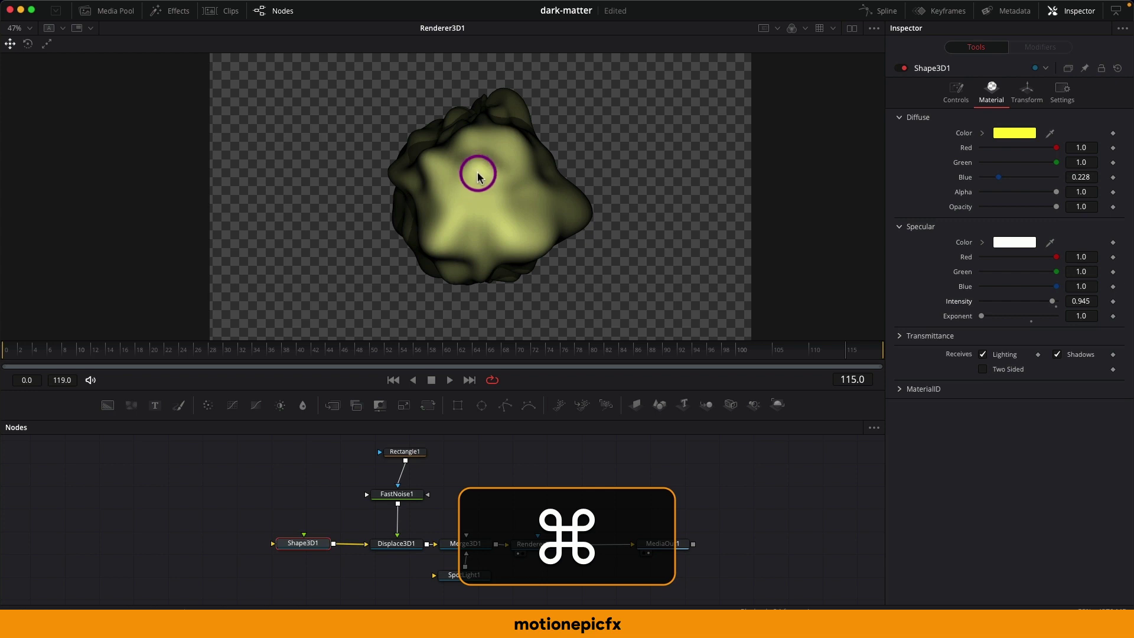
key(super+s)
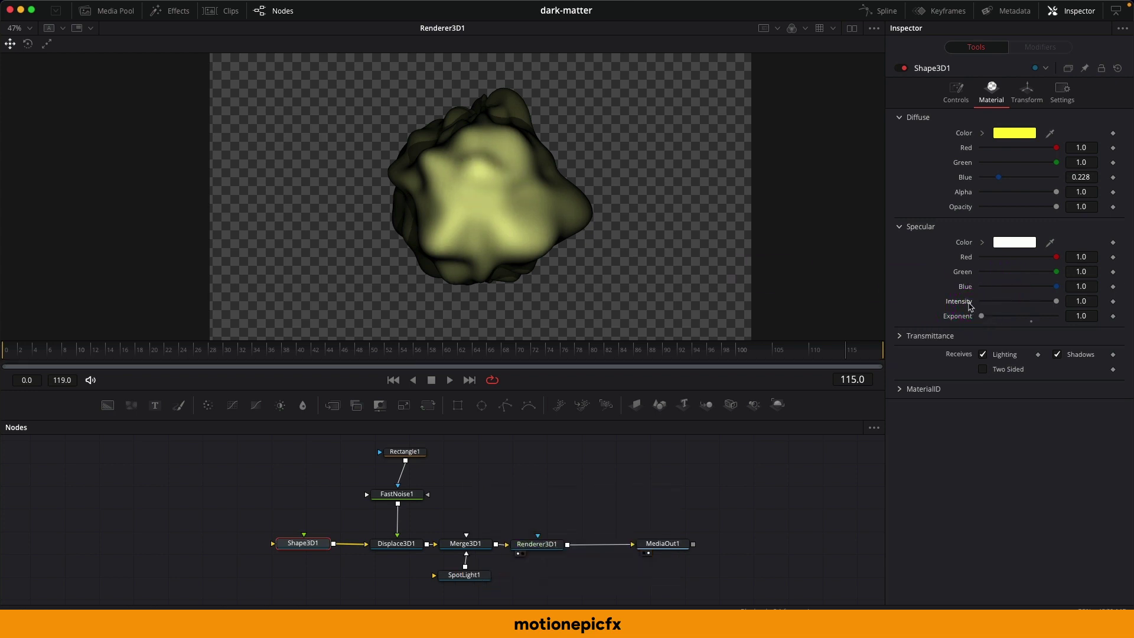
double_click(962, 303)
double_click(960, 317)
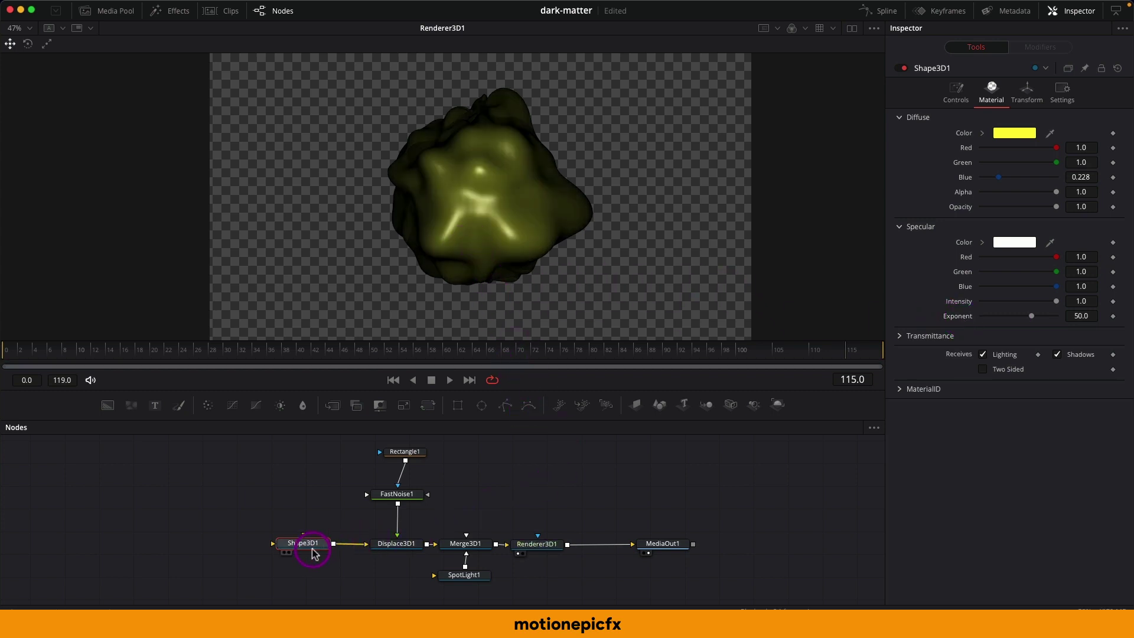
- Try rotating the sphere shape, including 73.0 about Z, and undo the rotation
click(1040, 89)
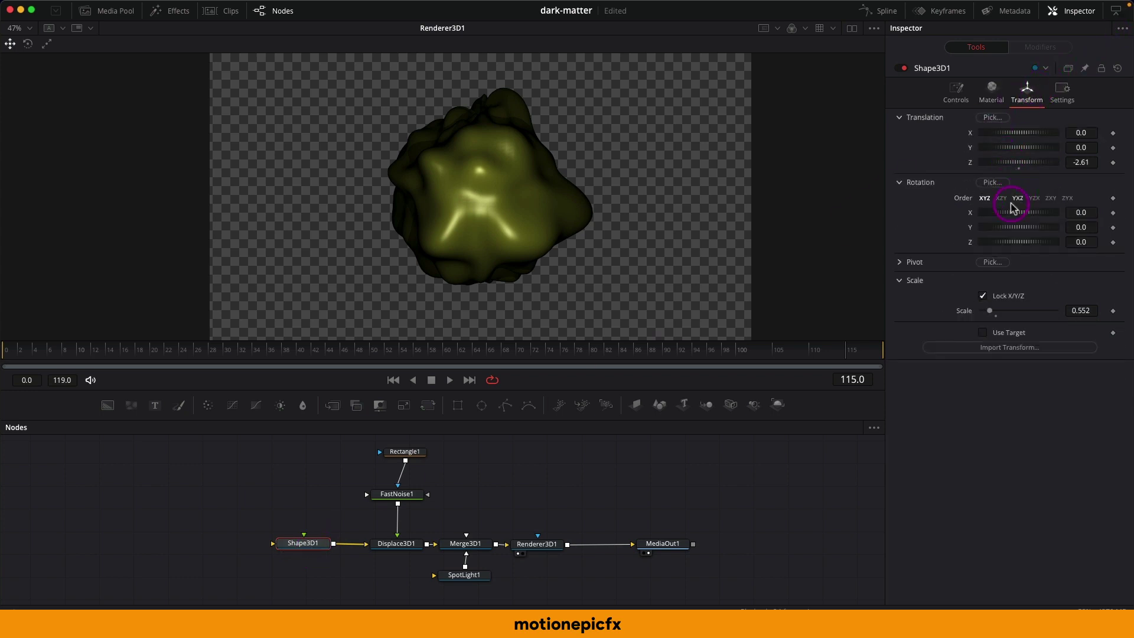
drag(1008, 214, 1022, 243)
key(super+z)
key(super+z)
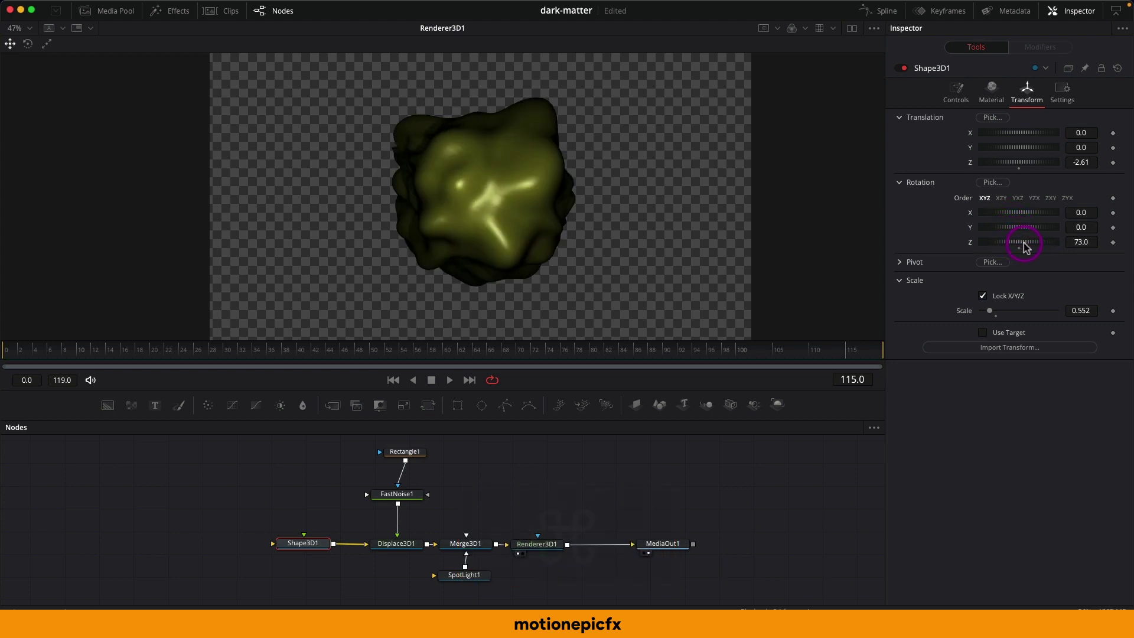
key(super+z)
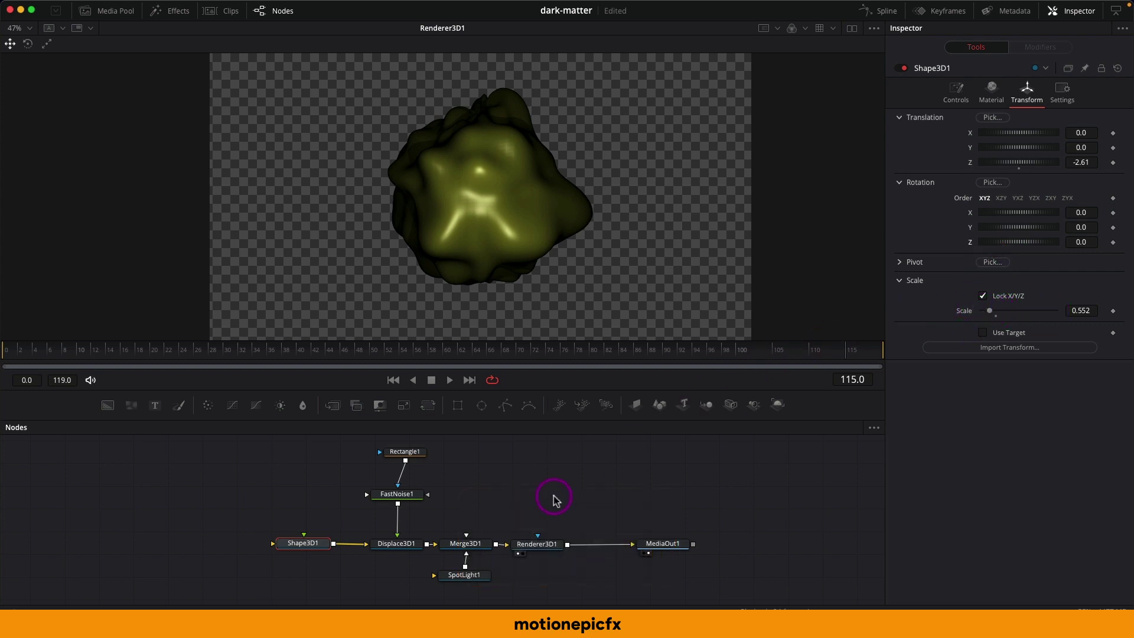
- Add a second Shape 3D node in the empty area above Renderer3D1
scroll(554, 499, right, 2)
scroll(554, 499, up, 1)
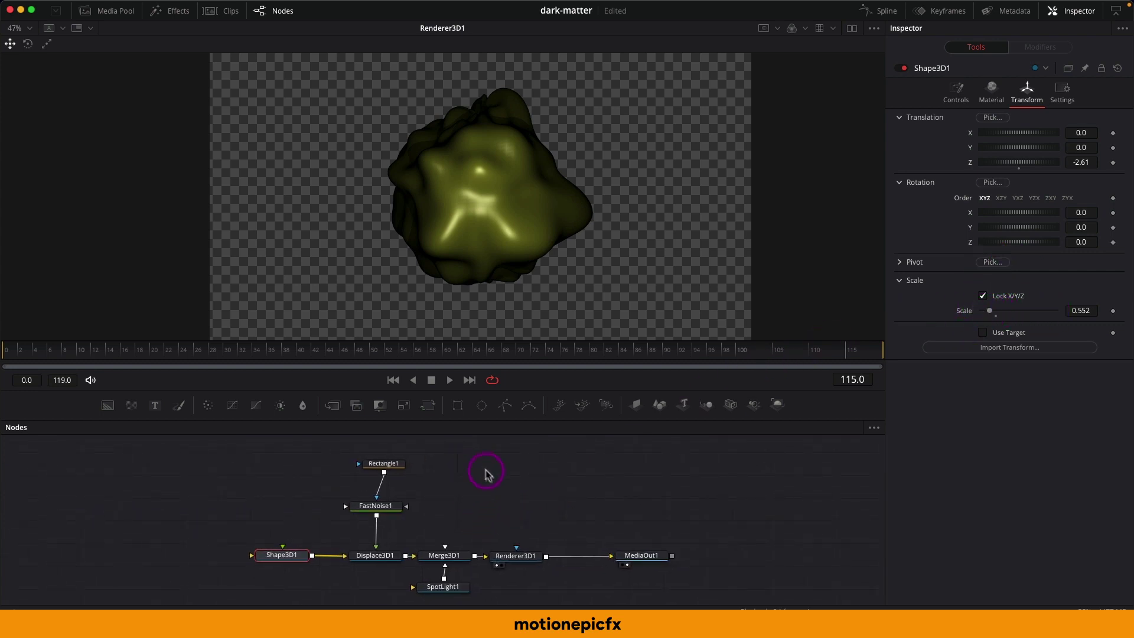
click(502, 506)
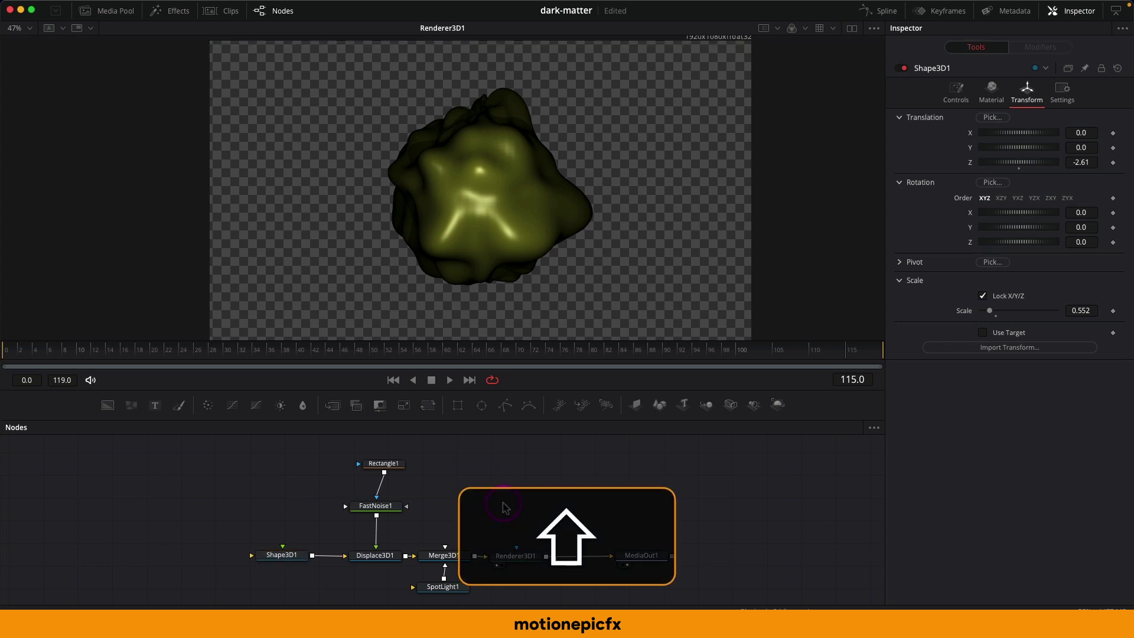
key(shift+space)
text(sha)
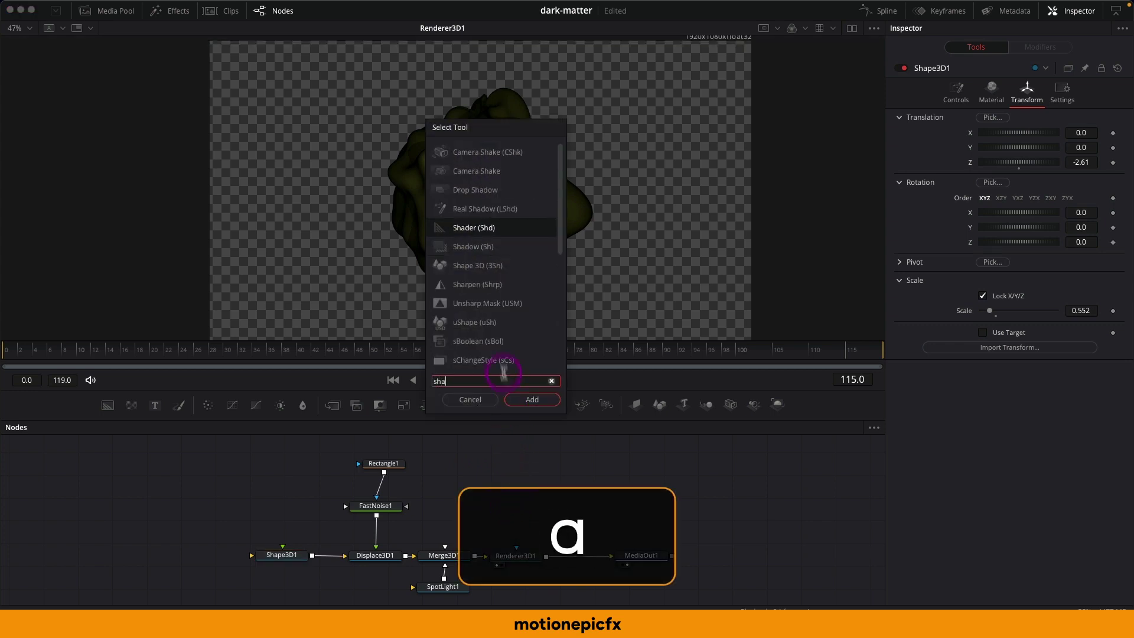
click(476, 254)
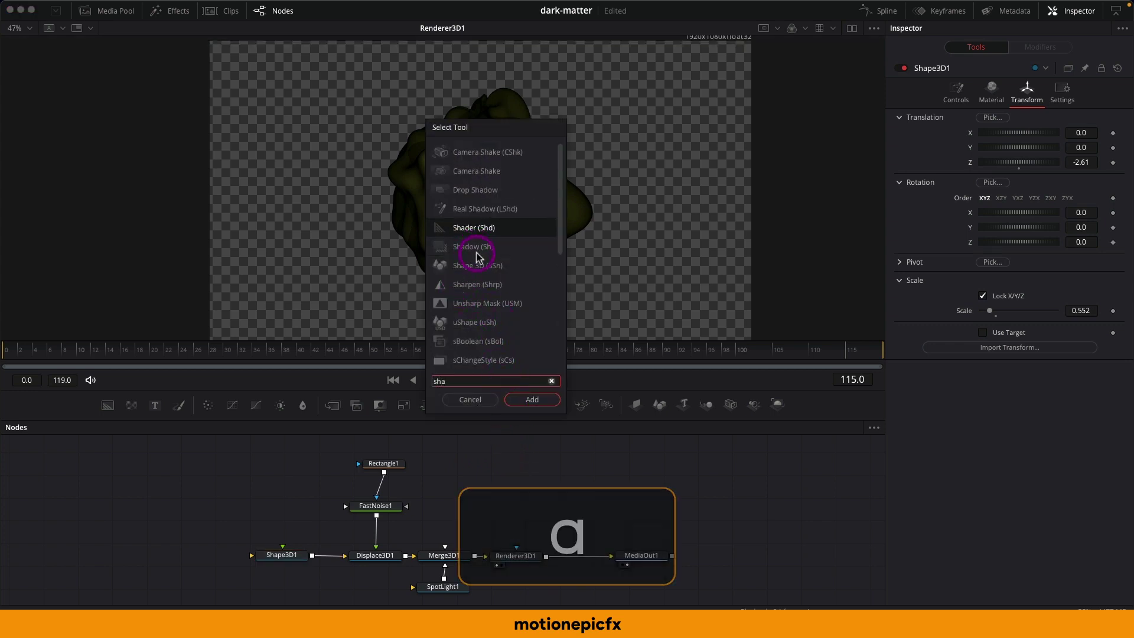
click(534, 400)
click(512, 505)
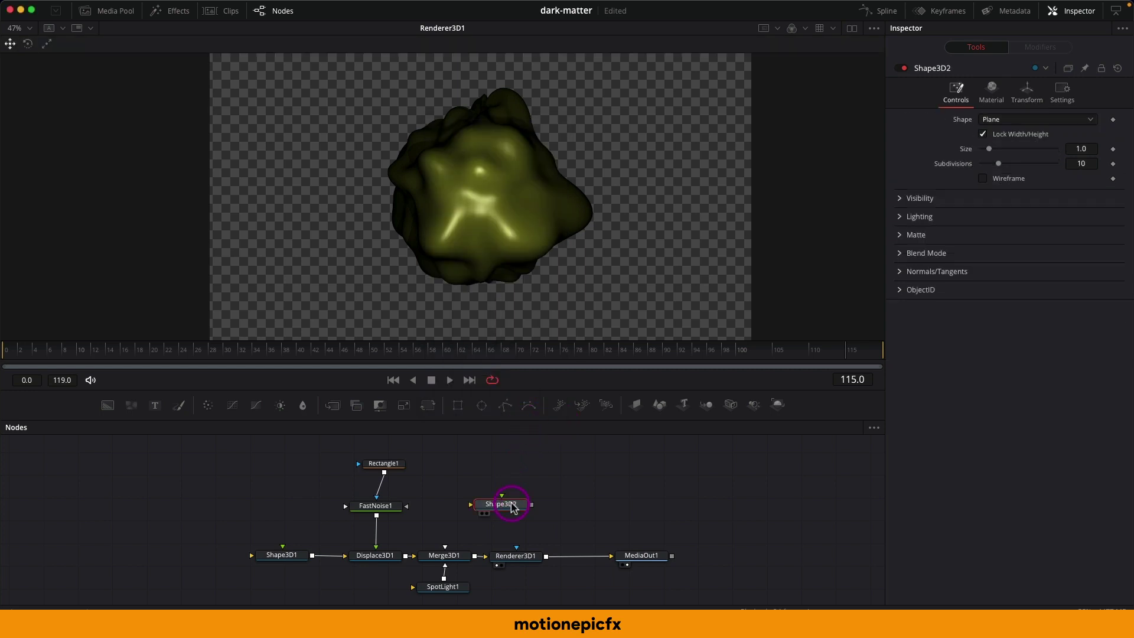
- Turn the new shape into a thin torus with section 0.039 and 100 base and height subdivisions
click(528, 508)
click(991, 120)
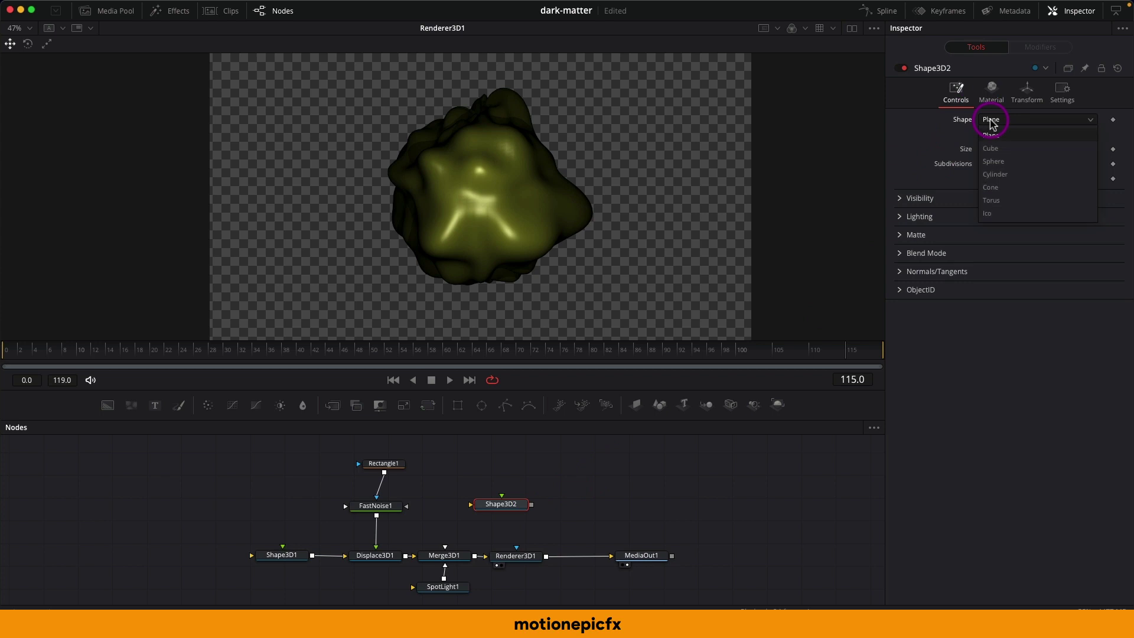
click(991, 201)
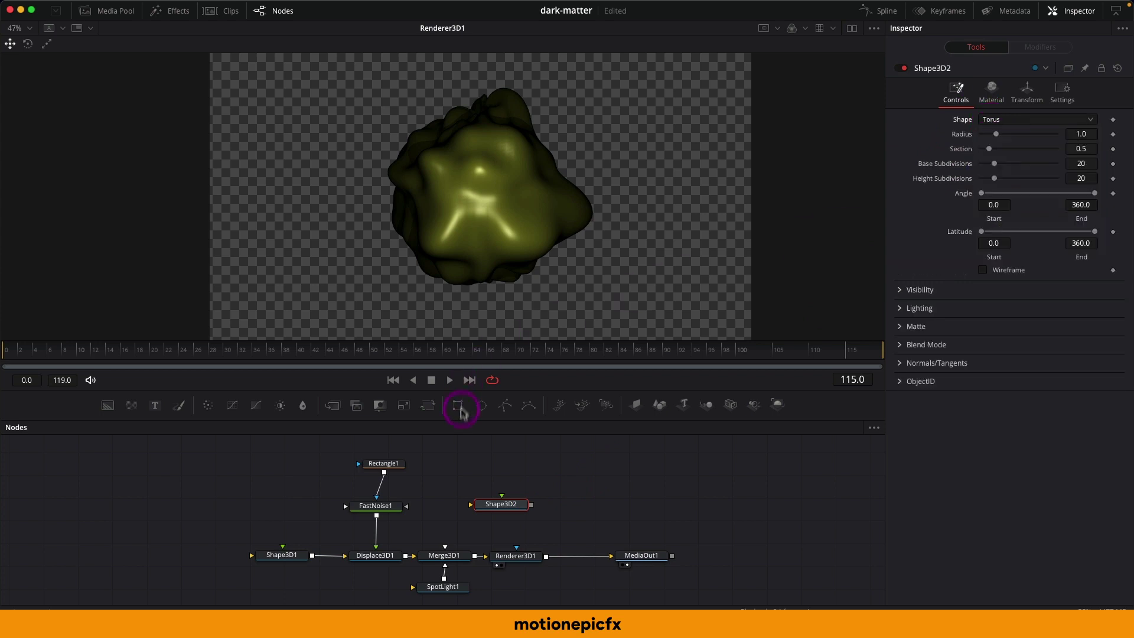
drag(512, 508, 489, 199)
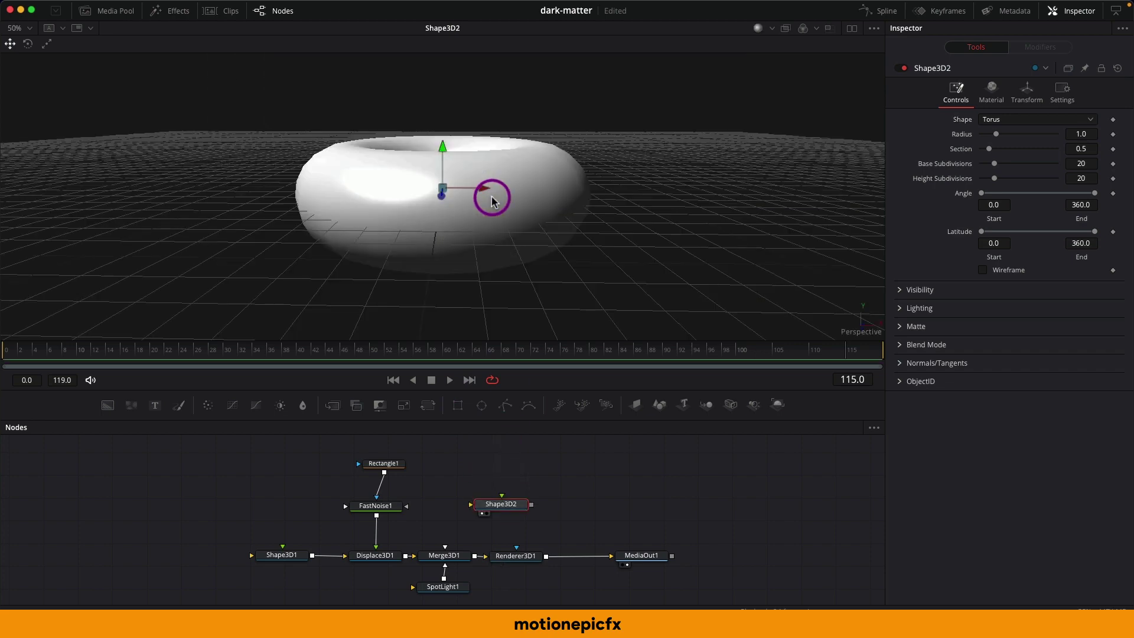
key(super)
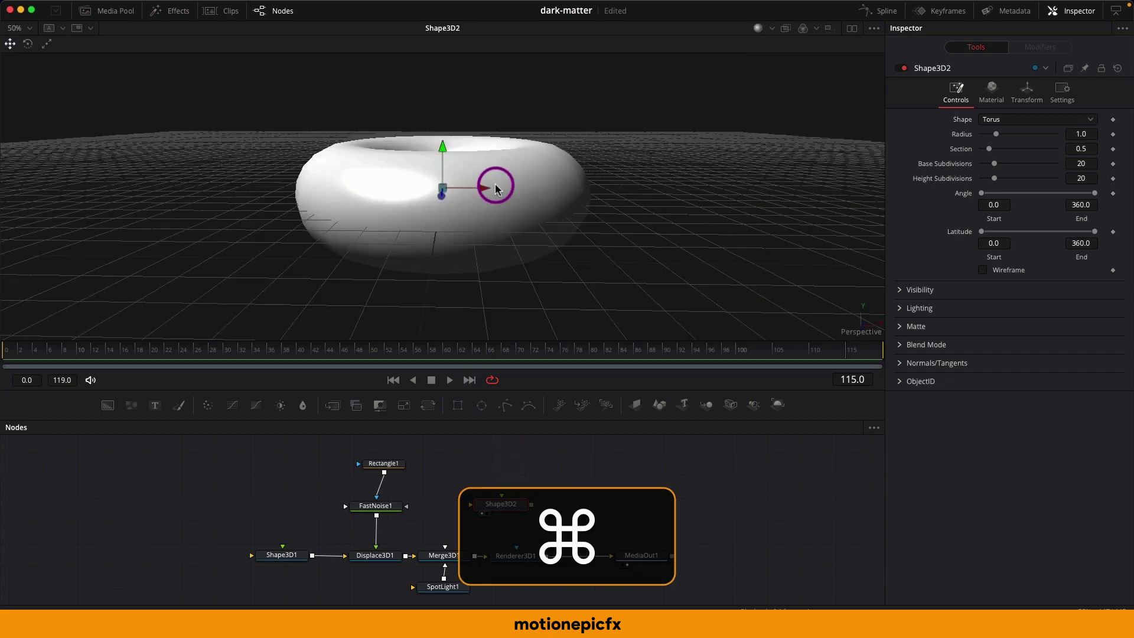
drag(495, 188, 633, 197)
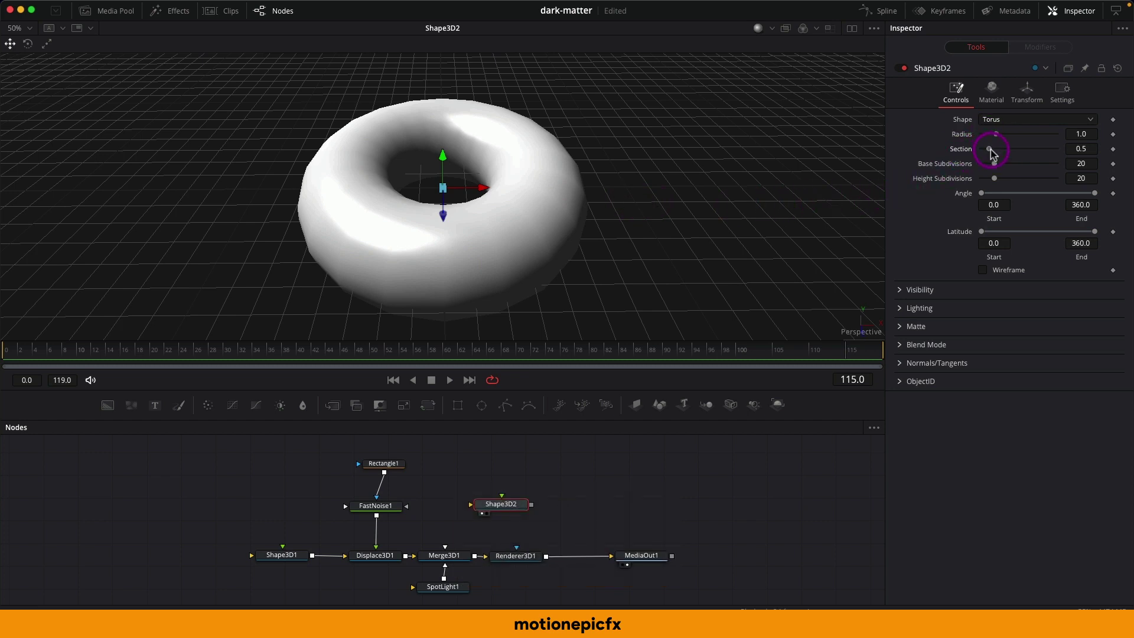
drag(991, 154, 1128, 174)
drag(994, 179, 1105, 198)
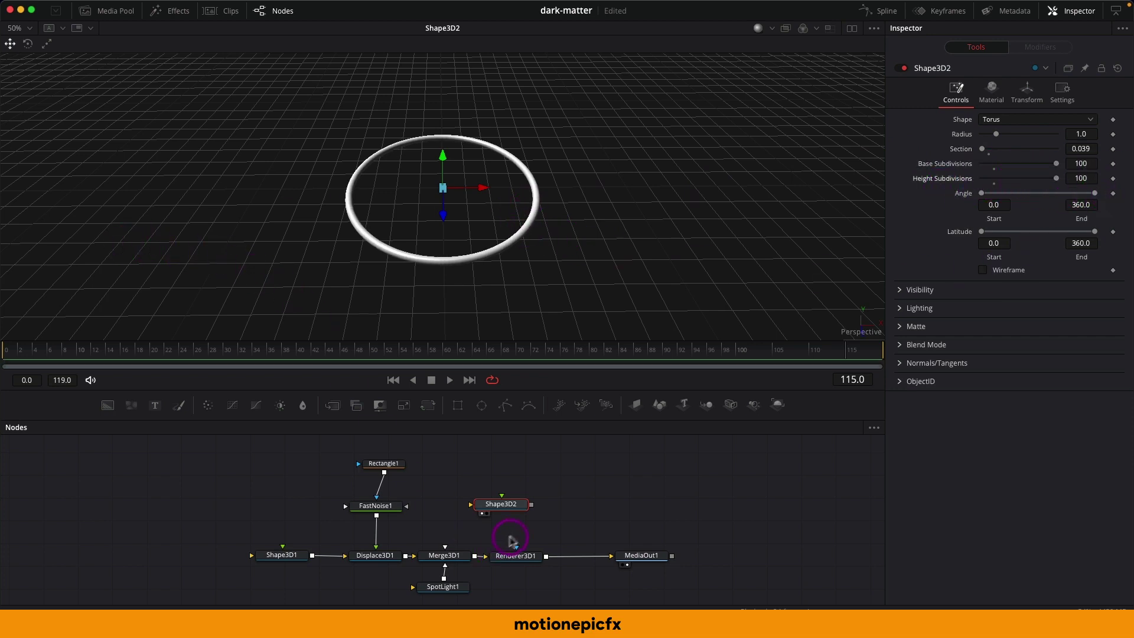
- Connect the torus shape to Merge3D1 and show MediaOut1 in the viewer
drag(531, 507, 459, 547)
drag(627, 563, 482, 191)
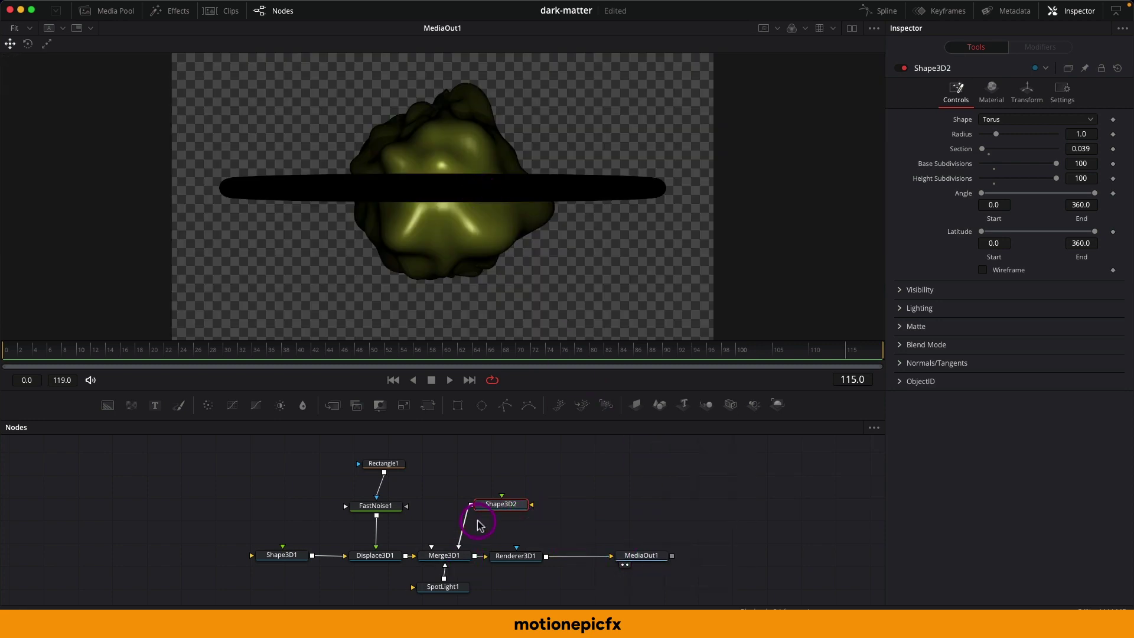
- Set the torus's Z translation to -1.59 and its Z rotation to 41.7
click(496, 512)
click(1028, 101)
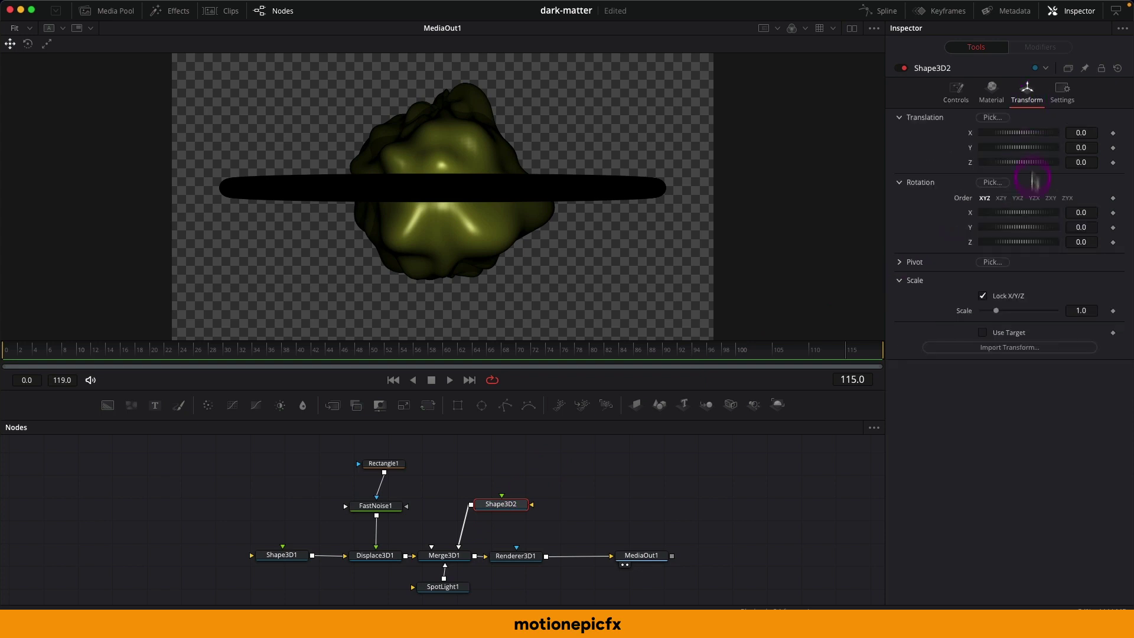
drag(1017, 248, 1019, 230)
key(ctrl+z)
drag(1026, 170, 1020, 165)
scroll(520, 506, down, 2)
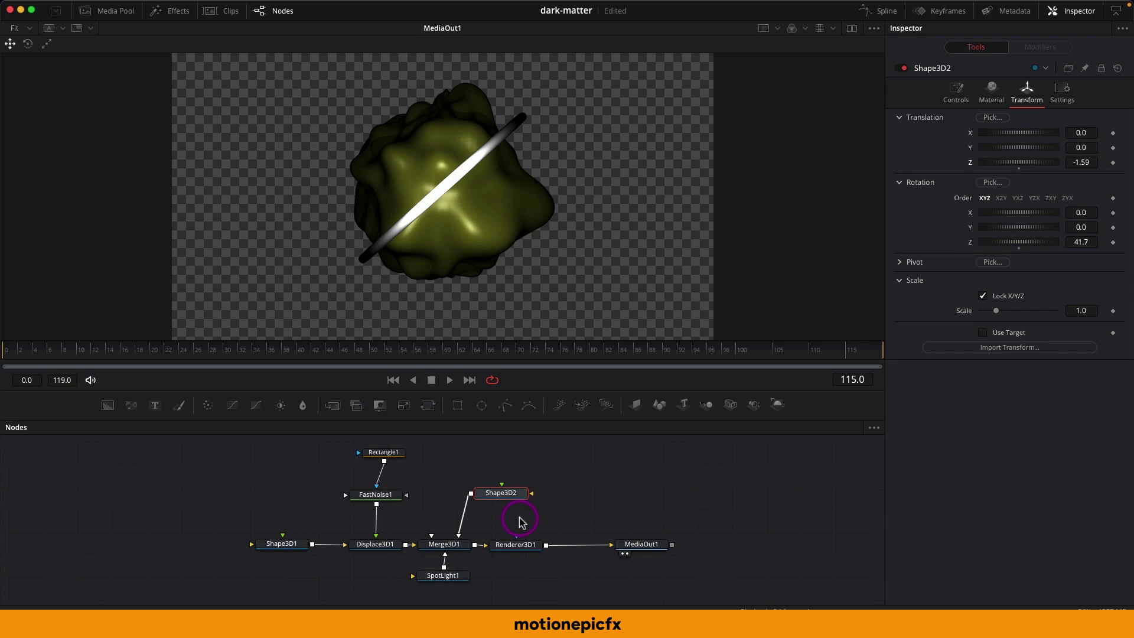
- Undo the torus's trial Y rotation and tilt it by setting the X rotation to 52.2
click(450, 579)
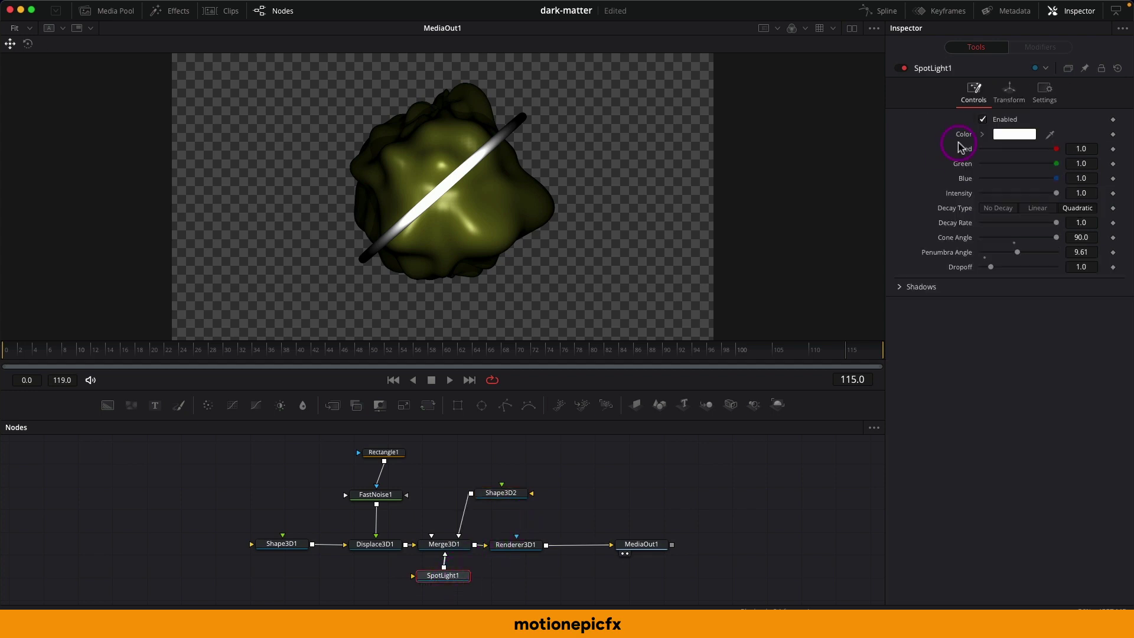
click(1009, 91)
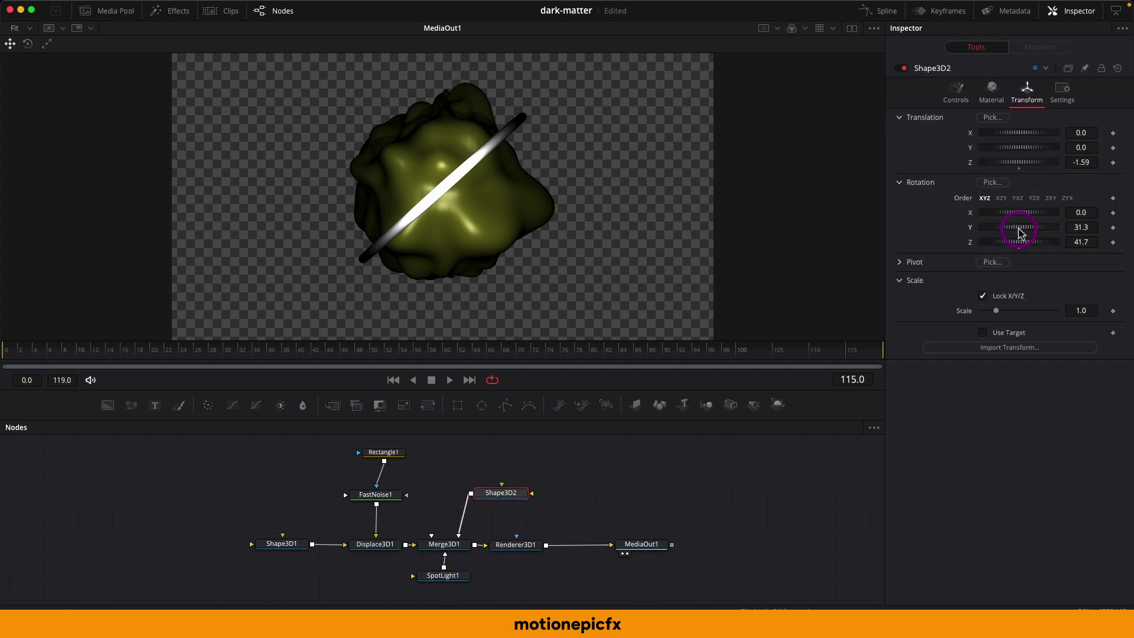
key(super+z)
key(super+z)
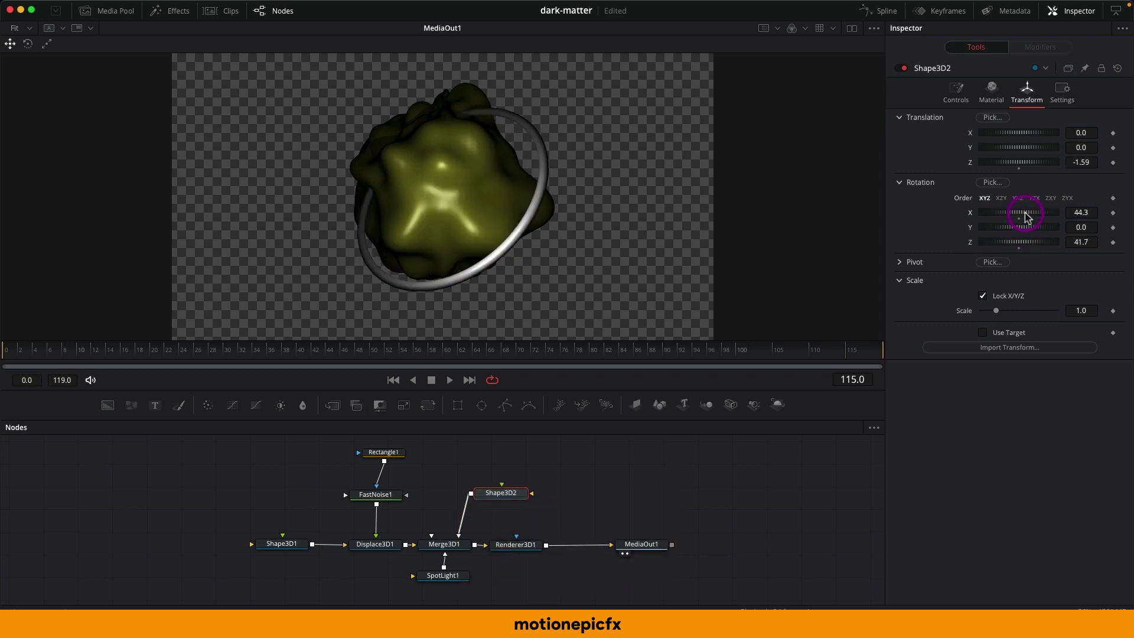
drag(1025, 217, 1028, 217)
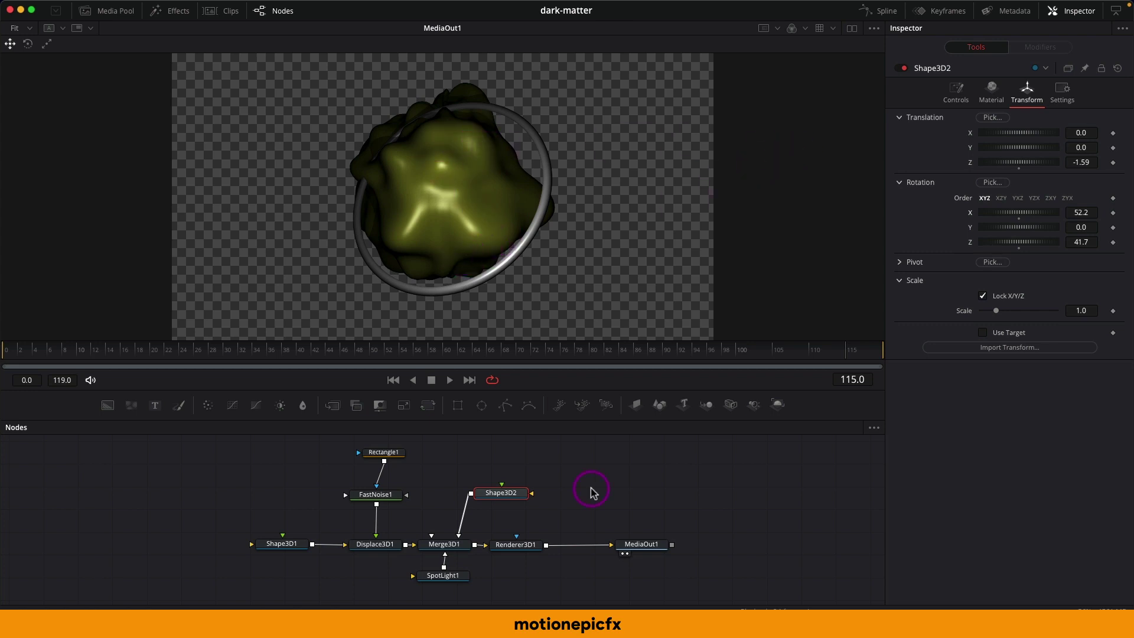
- Play the composition from the first frame to check the ring around the animated sphere
drag(581, 495, 605, 505)
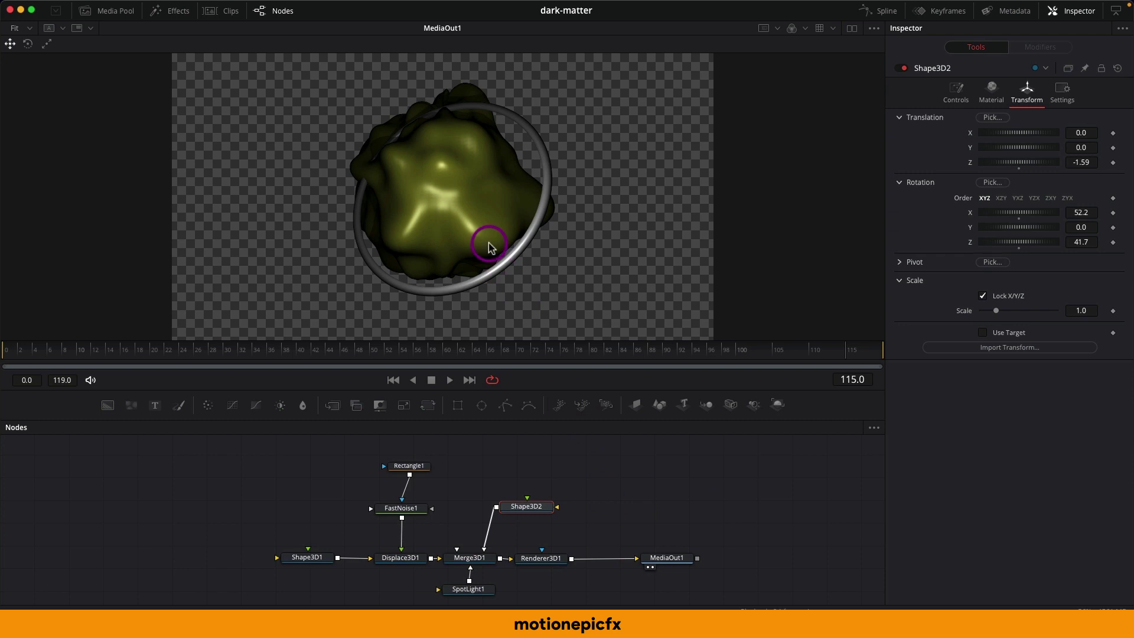
scroll(489, 247, down, 2)
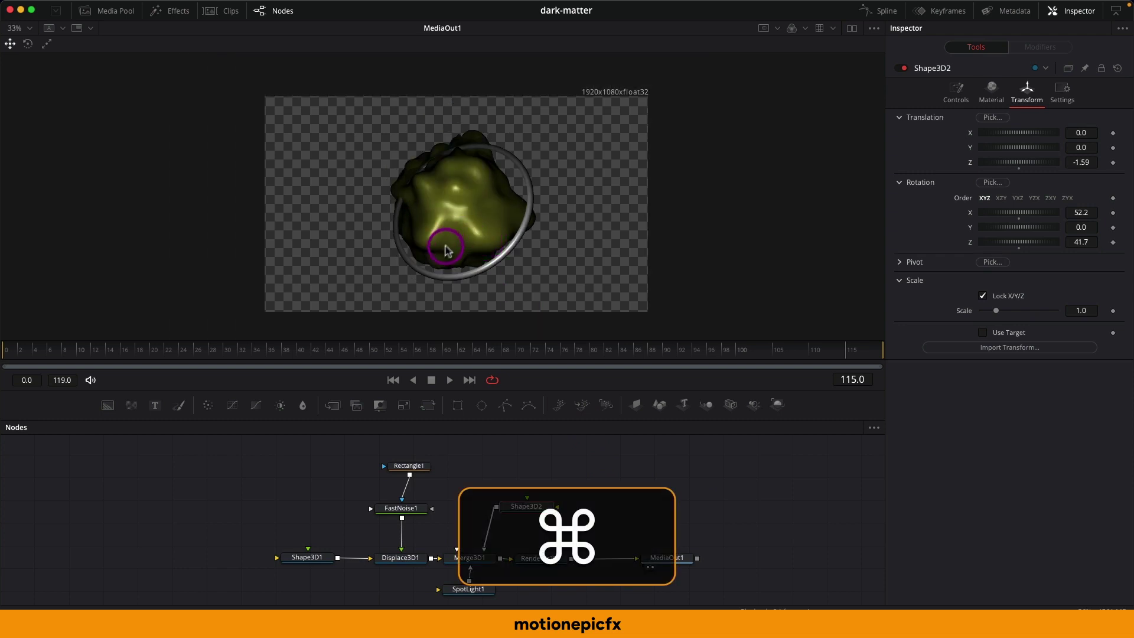
click(394, 380)
key(space)
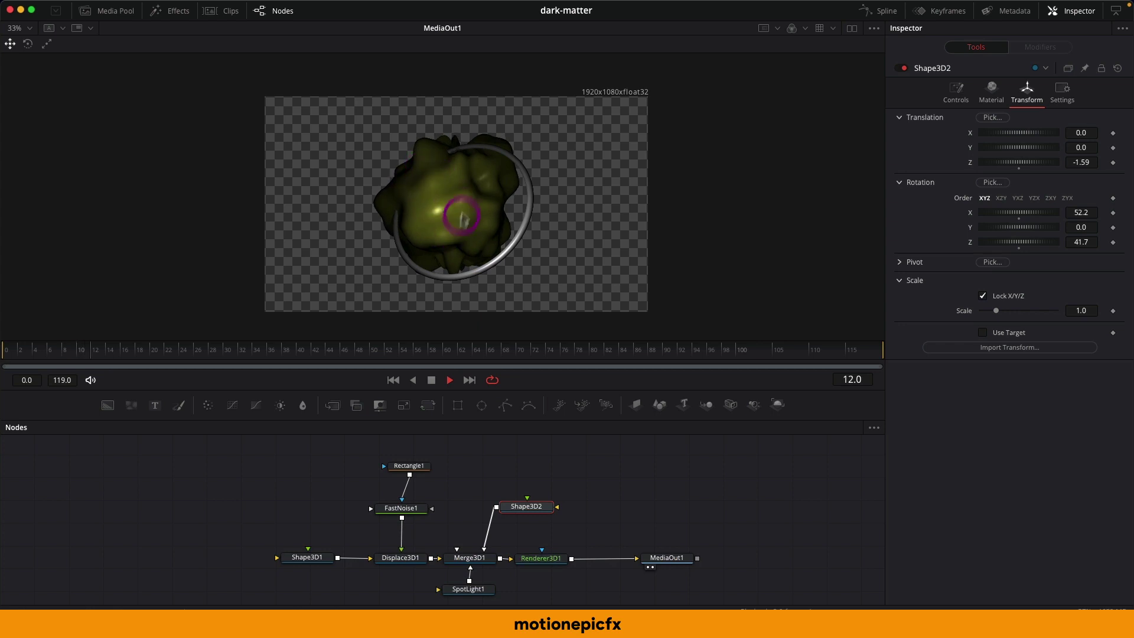
key(space)
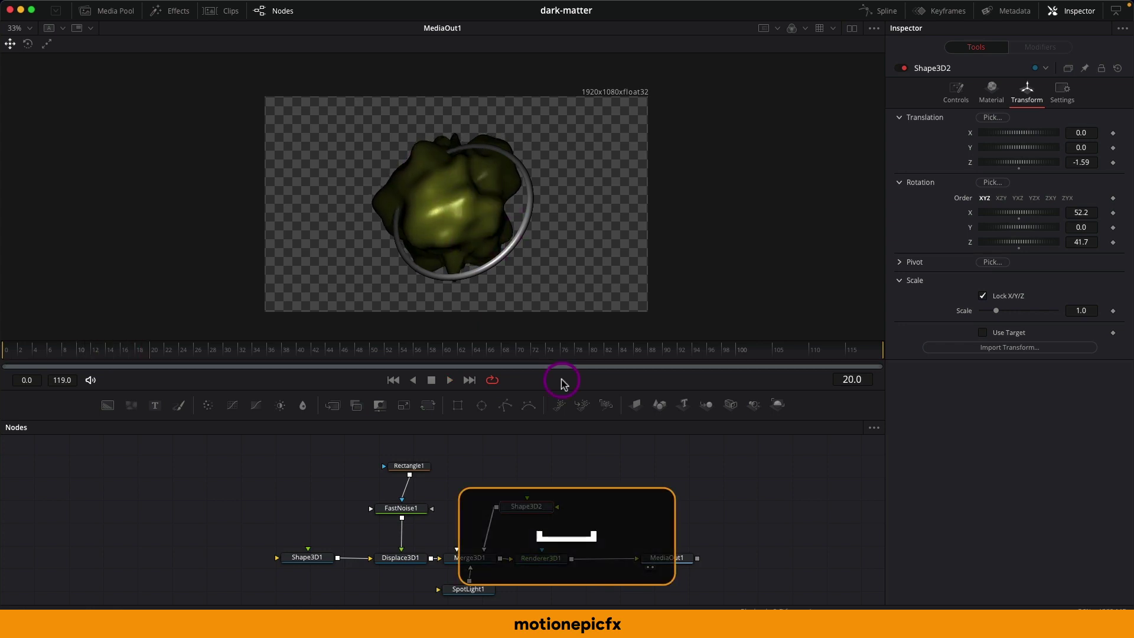
- Turn off High Quality and Motion Blur for playback in the composition
right_click(562, 381)
click(572, 391)
right_click(555, 380)
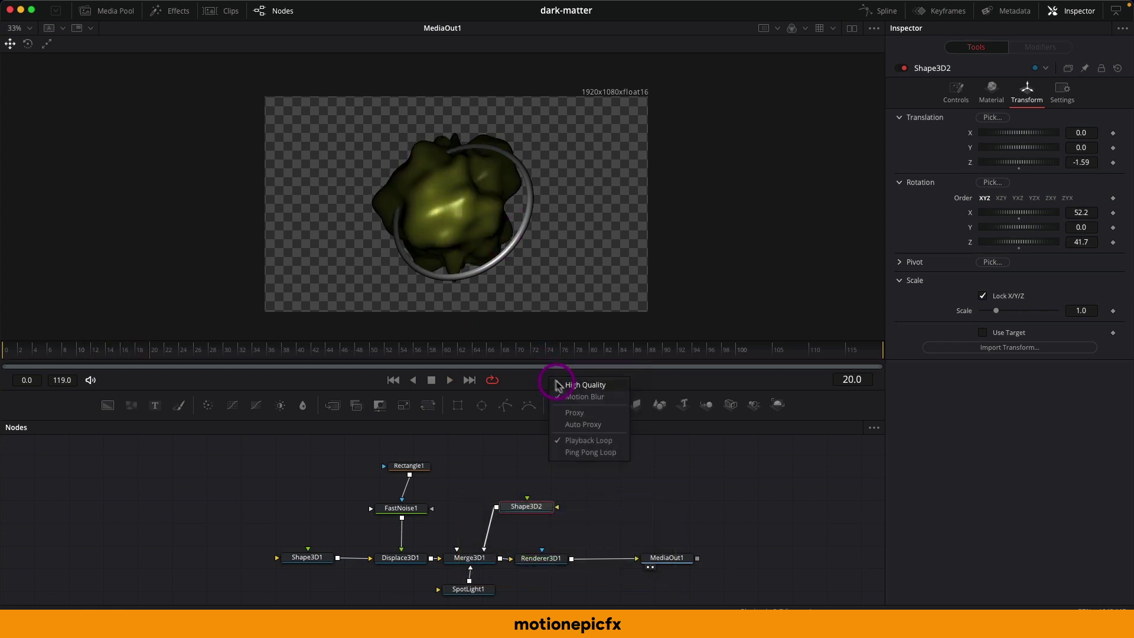
click(562, 397)
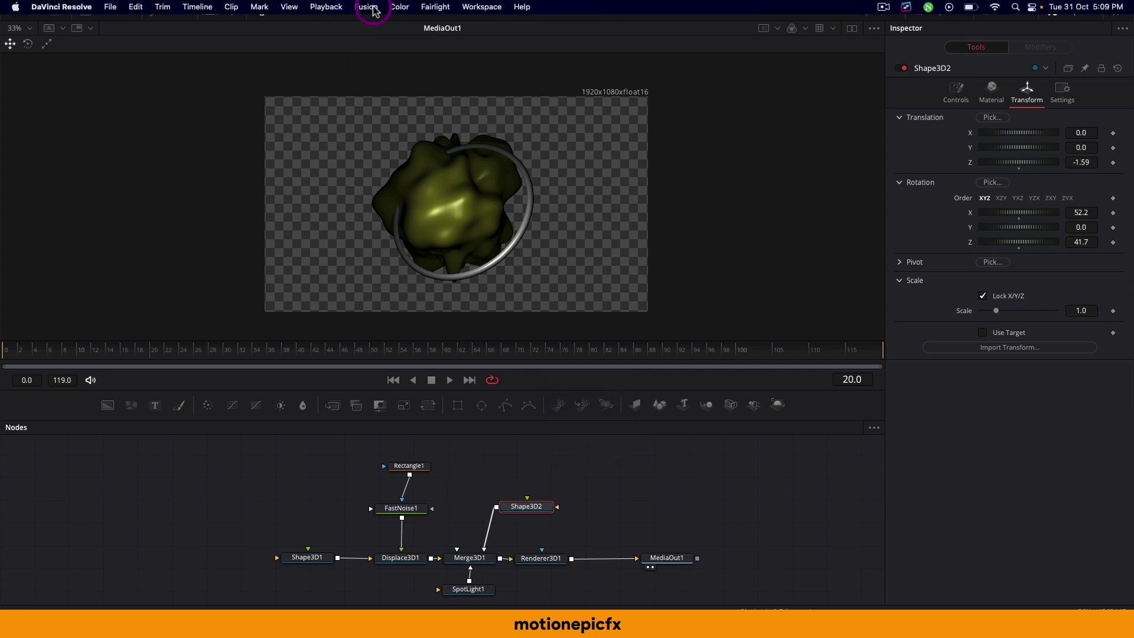
- Lower the timeline proxy resolution and play the animation again from the first frame
click(326, 7)
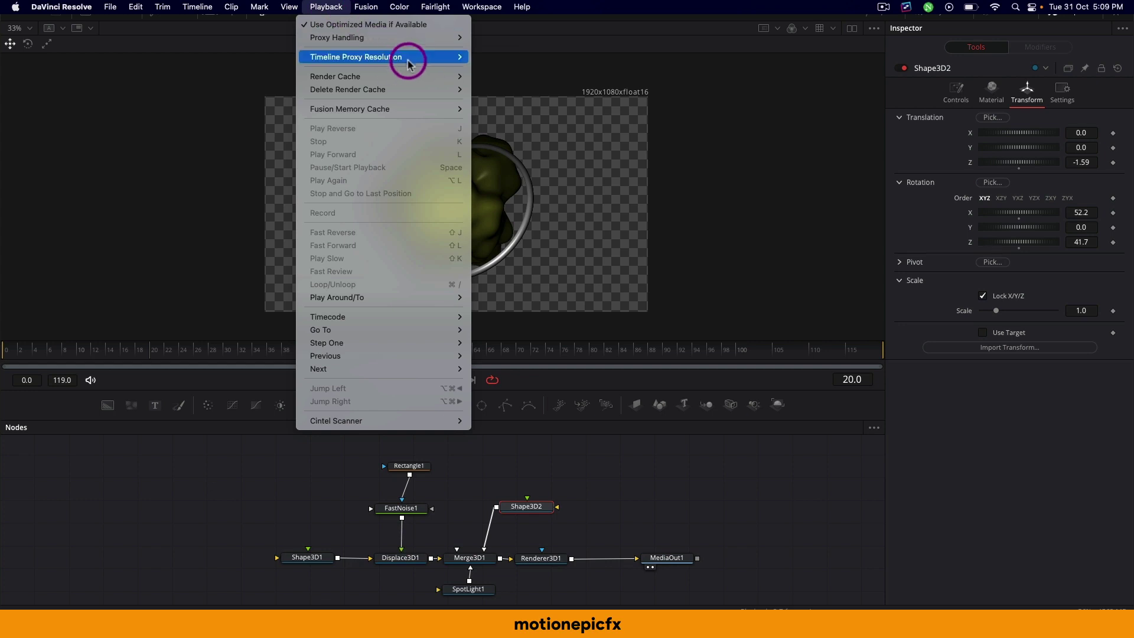
mouse_move(413, 57)
click(492, 82)
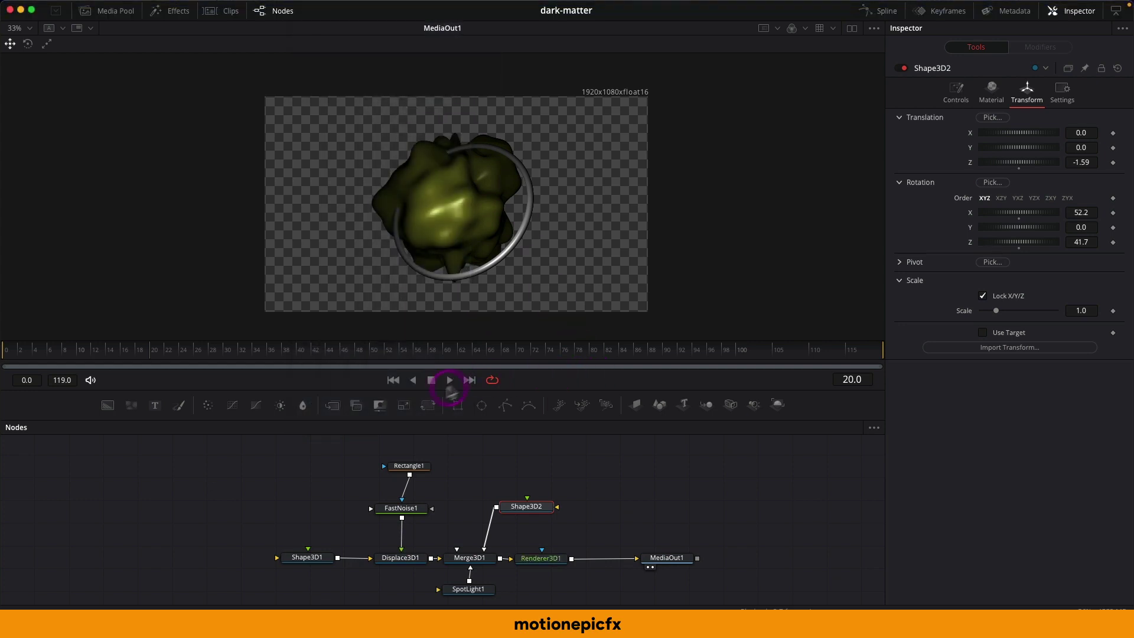
click(401, 383)
key(space)
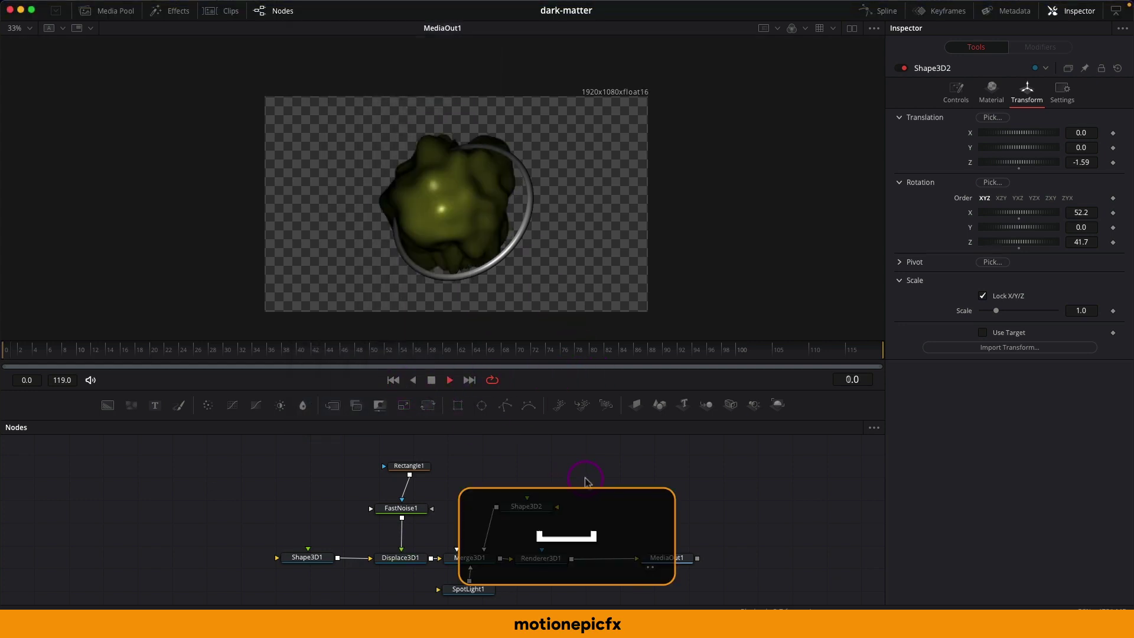